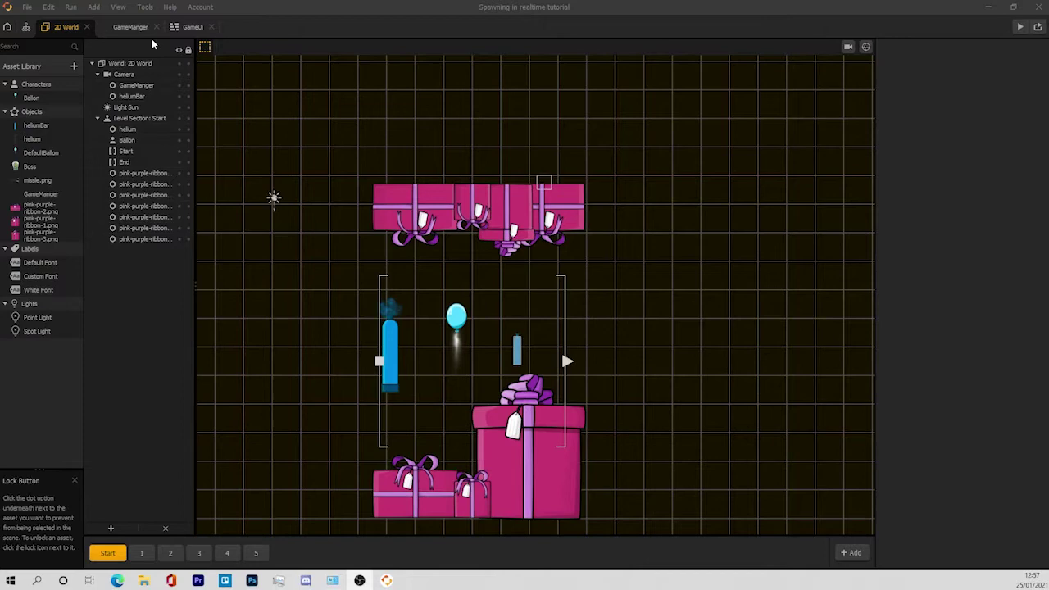
Preview the 2D World game, start a round and keep the balloon flying past the gift obstacles, and close the preview.
click(133, 27)
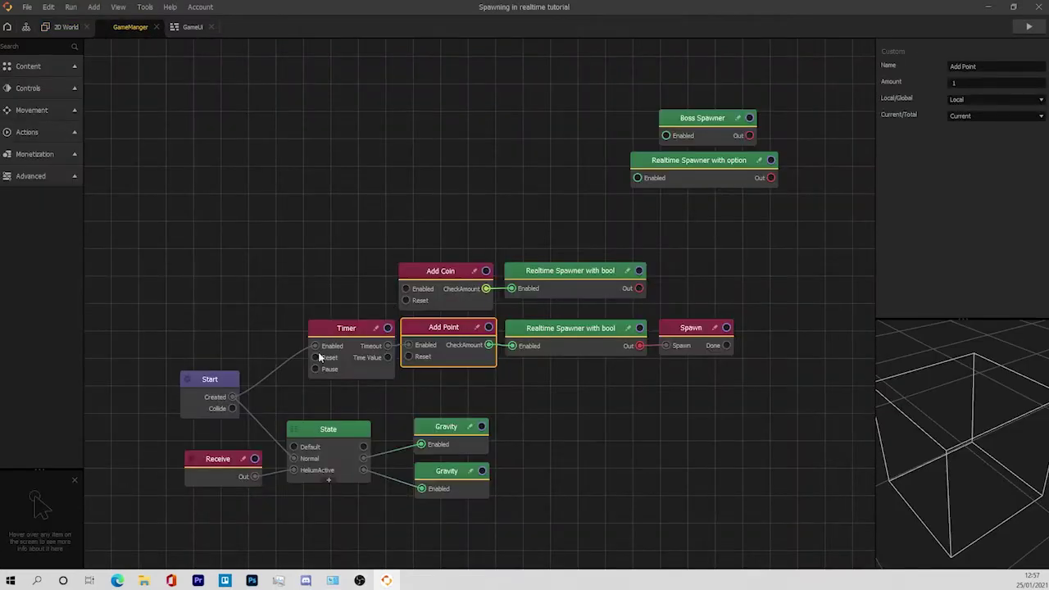
click(67, 27)
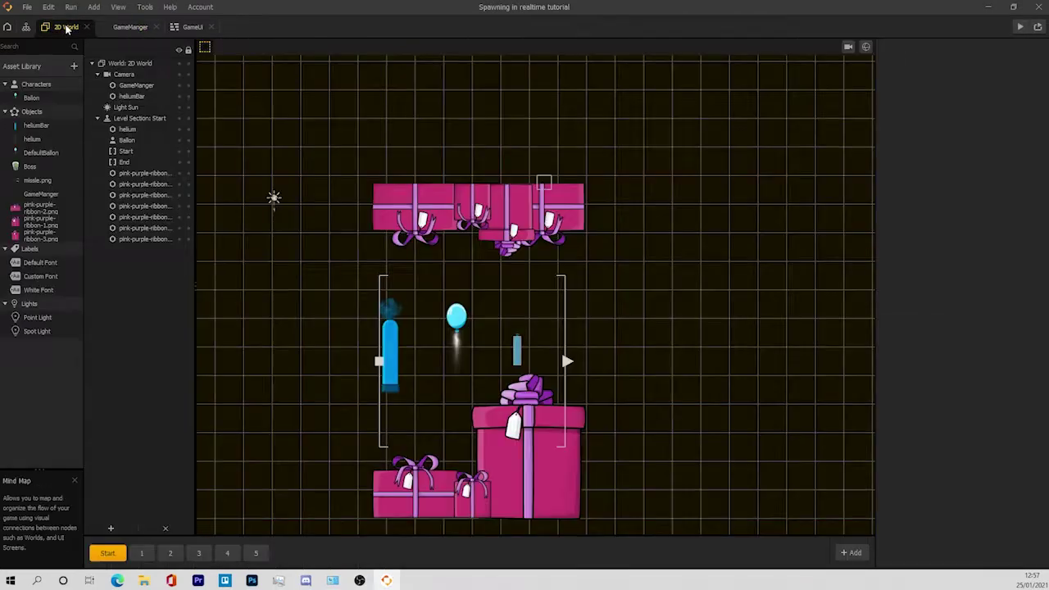
click(1020, 27)
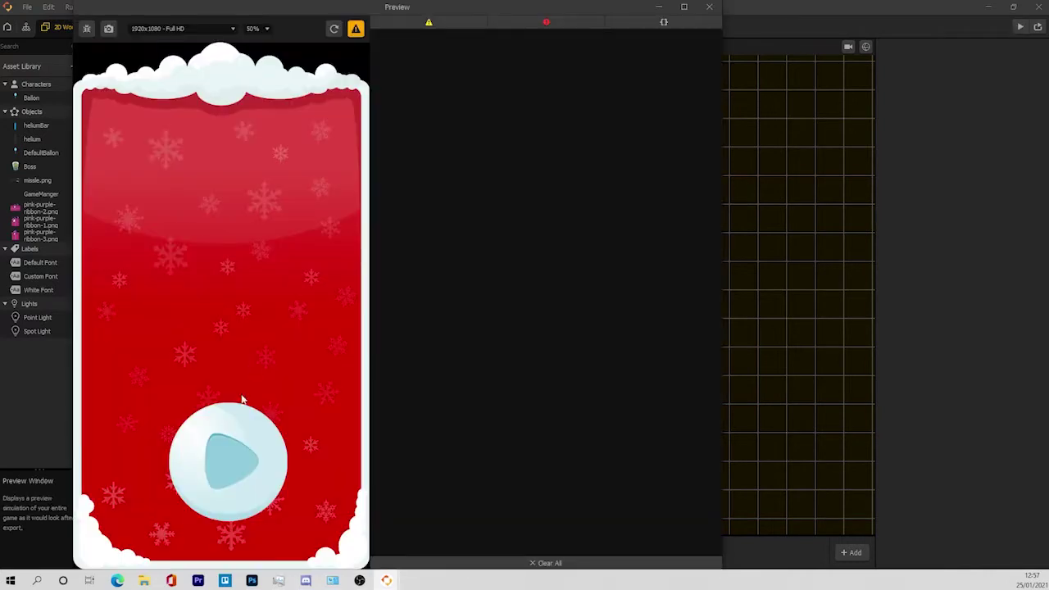
click(234, 414)
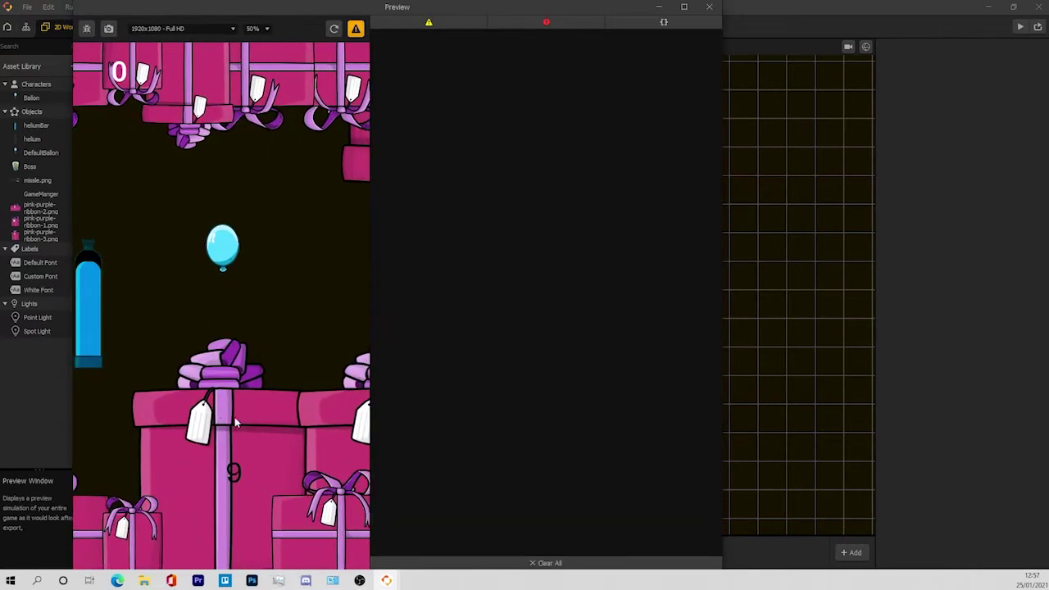
click(234, 419)
click(235, 423)
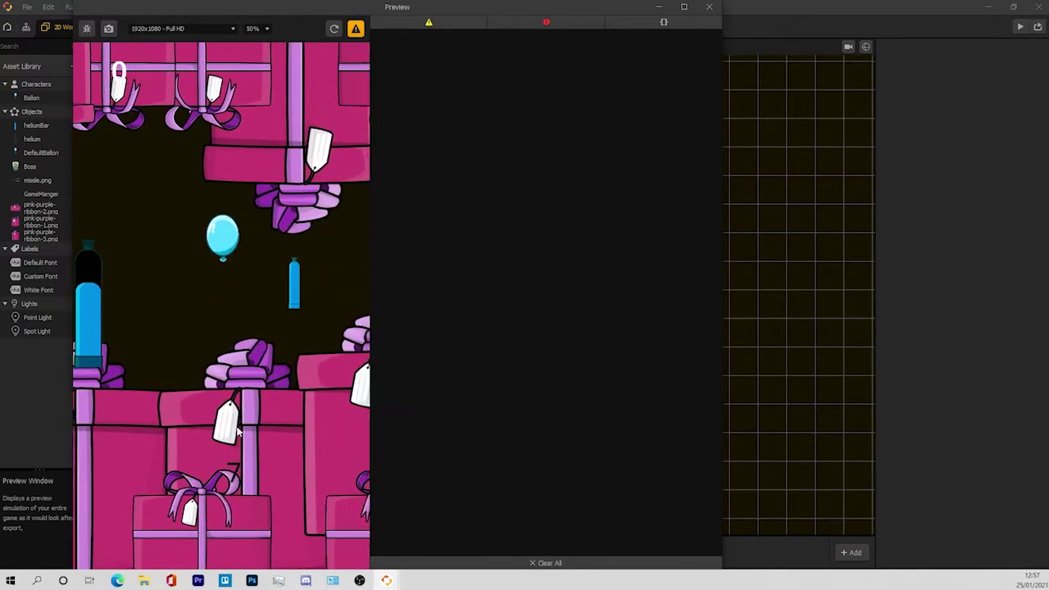
click(238, 429)
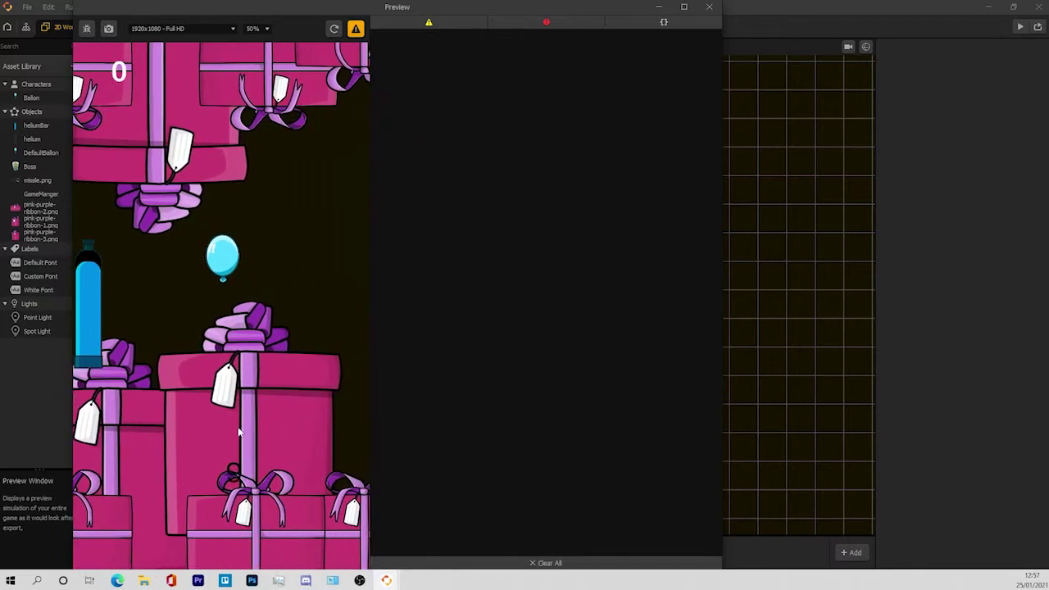
click(239, 427)
click(238, 428)
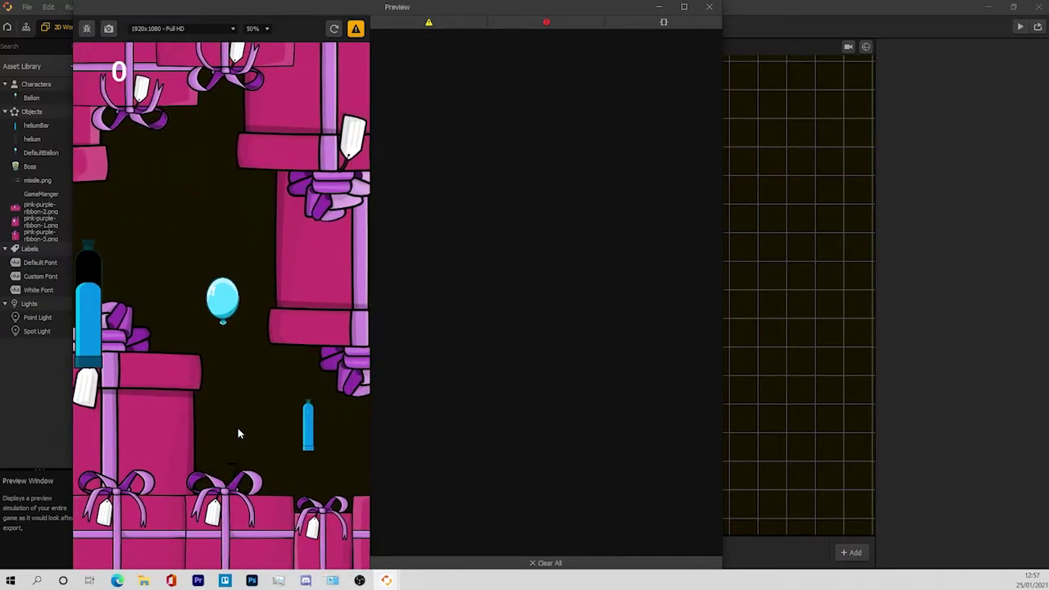
click(238, 429)
click(238, 431)
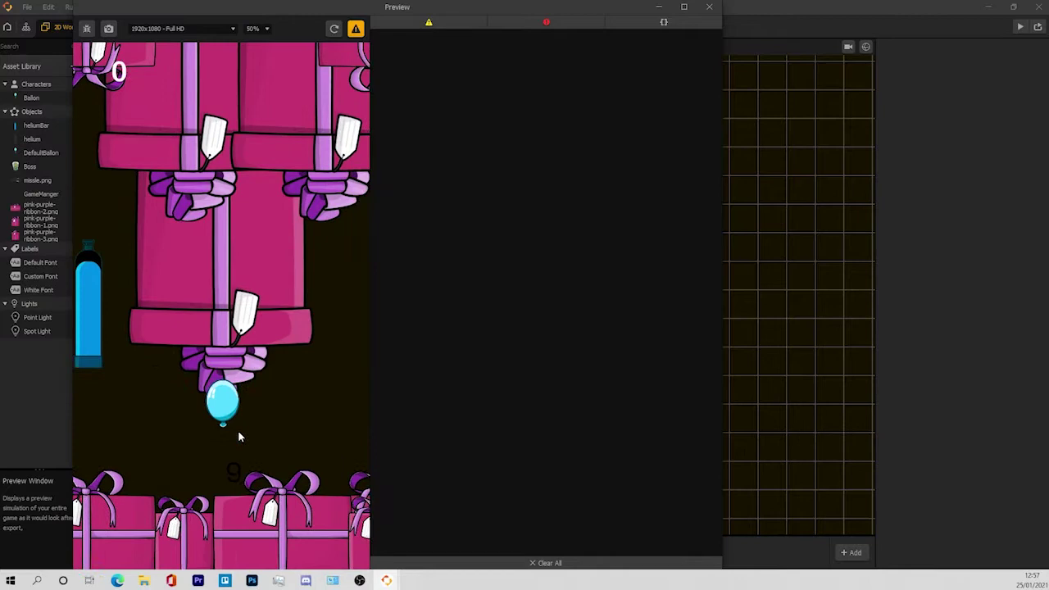
click(238, 431)
click(709, 6)
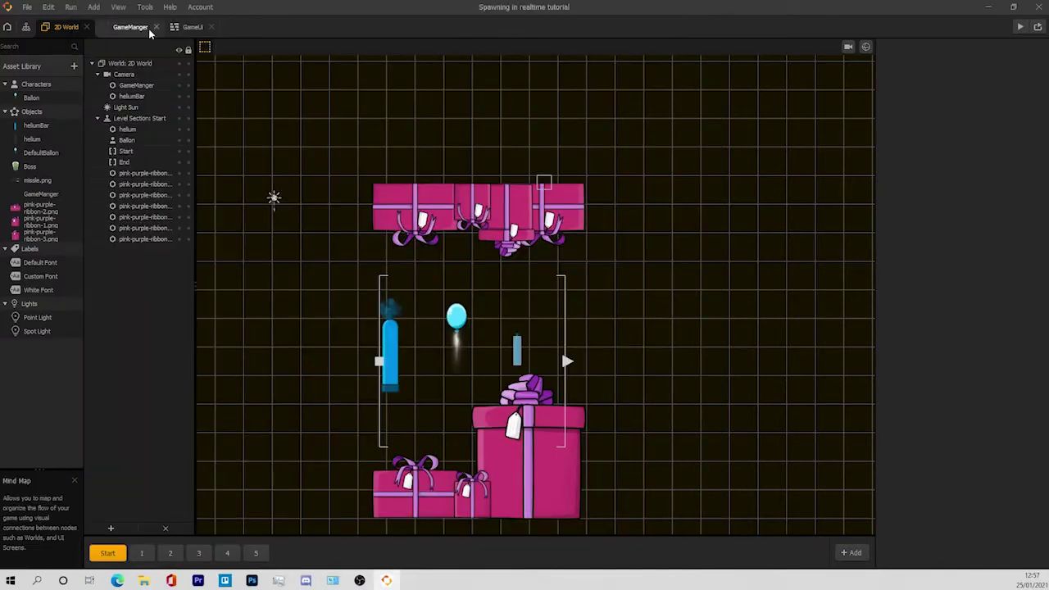
Inspect the GameUI screen with its Point Text label and return to the 2D World scene.
click(191, 27)
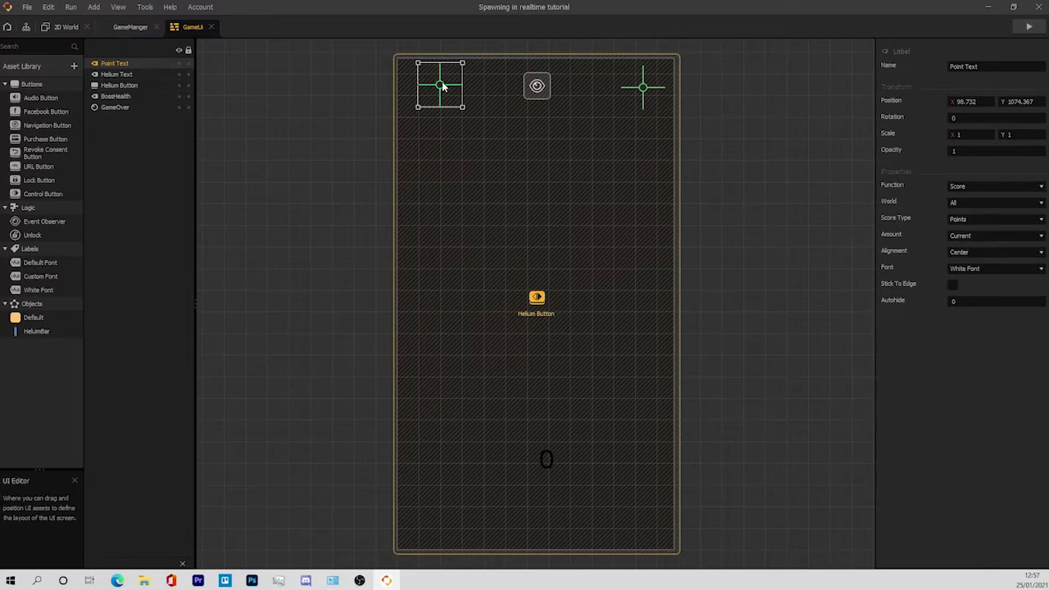
click(131, 26)
click(63, 27)
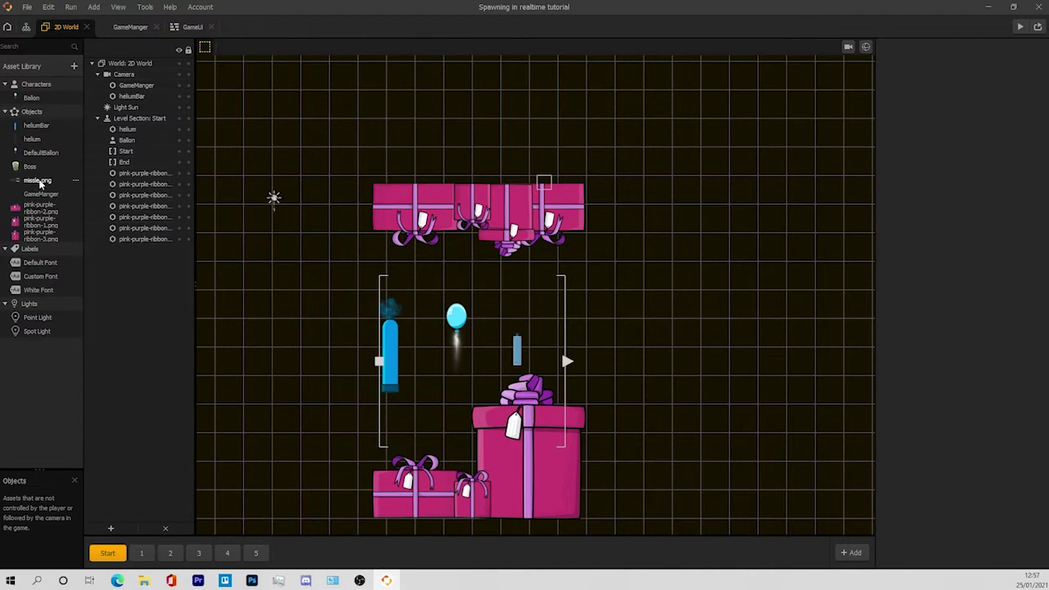
Duplicate the GameManger object in the asset library and rename the copy Spawner.
click(43, 195)
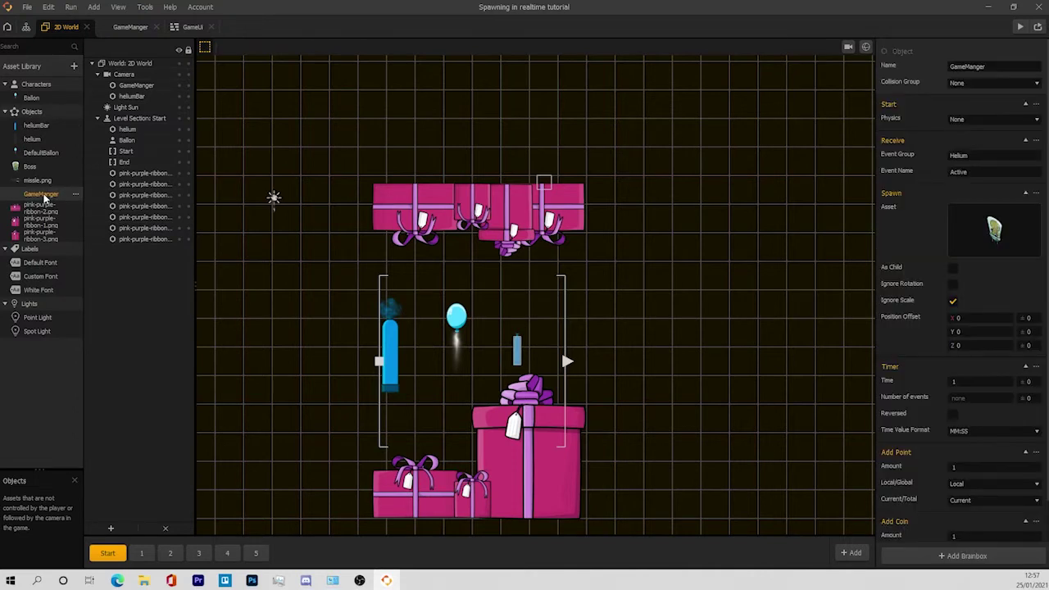
drag(42, 193, 40, 247)
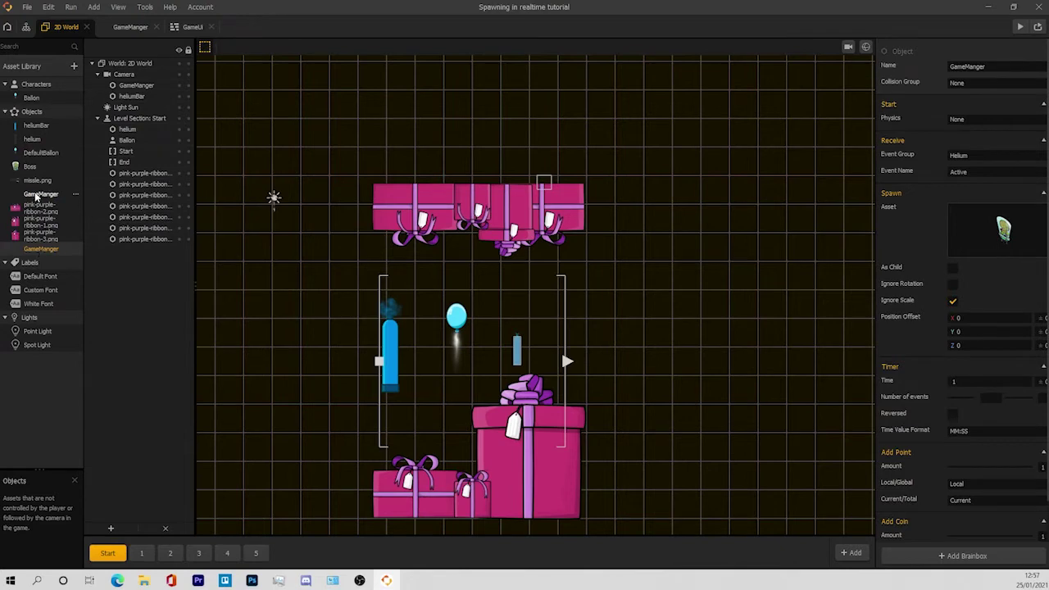
click(35, 197)
click(39, 248)
drag(1000, 67, 881, 54)
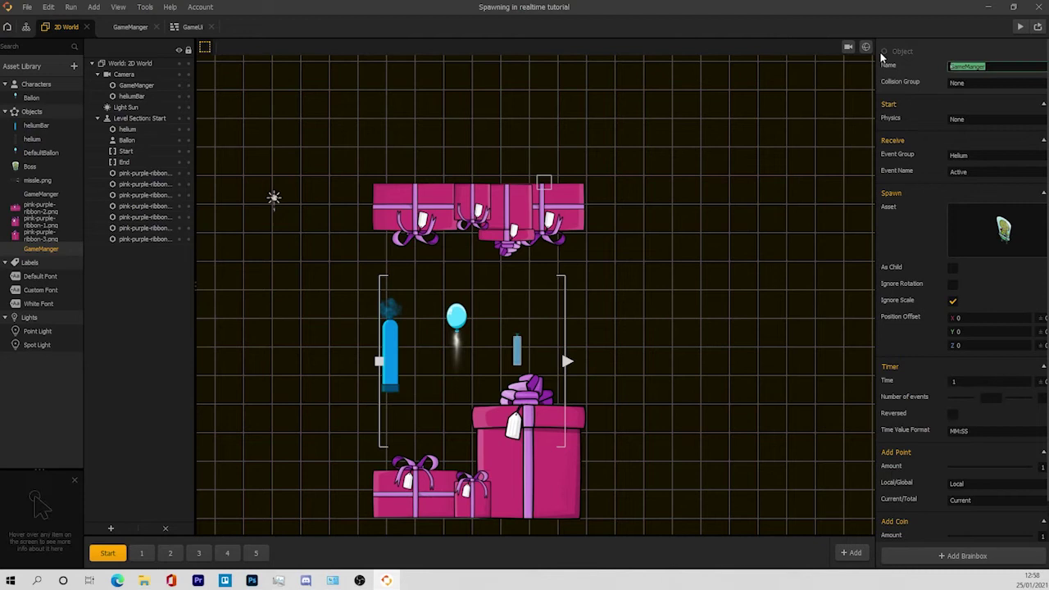
text(Spawner)
key(Return)
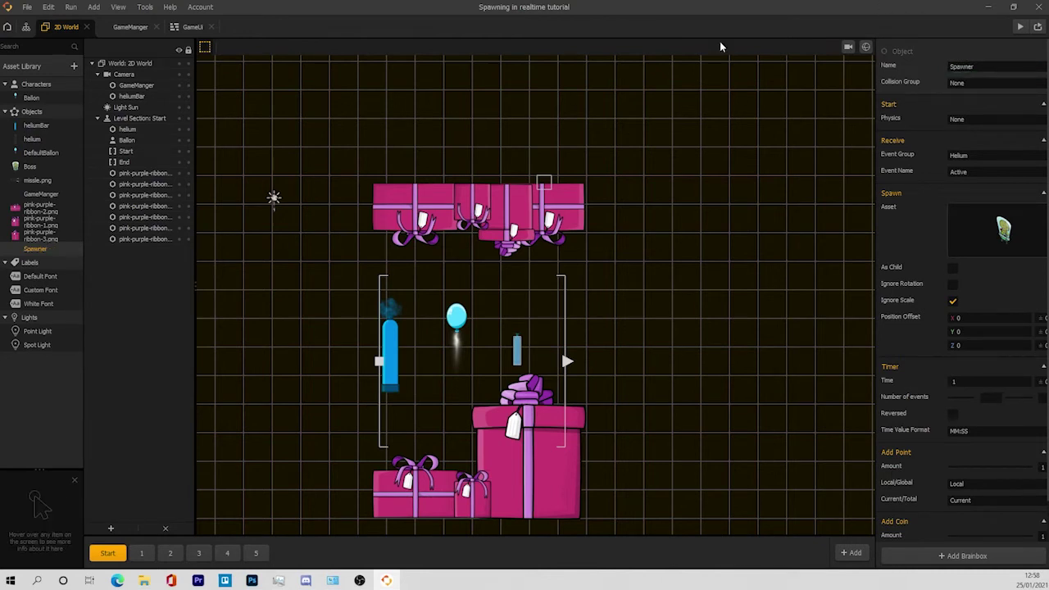
Place the Spawner object in the scene as a child of the Camera, at about X 5.0, Y 12.05 on the upper gifts.
drag(39, 248, 423, 287)
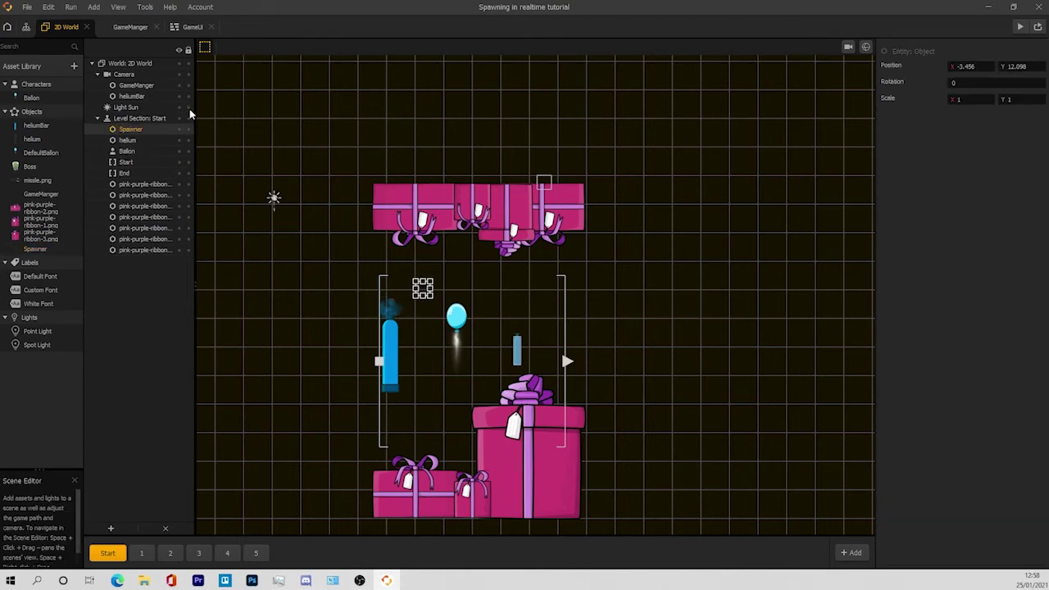
drag(138, 133, 132, 83)
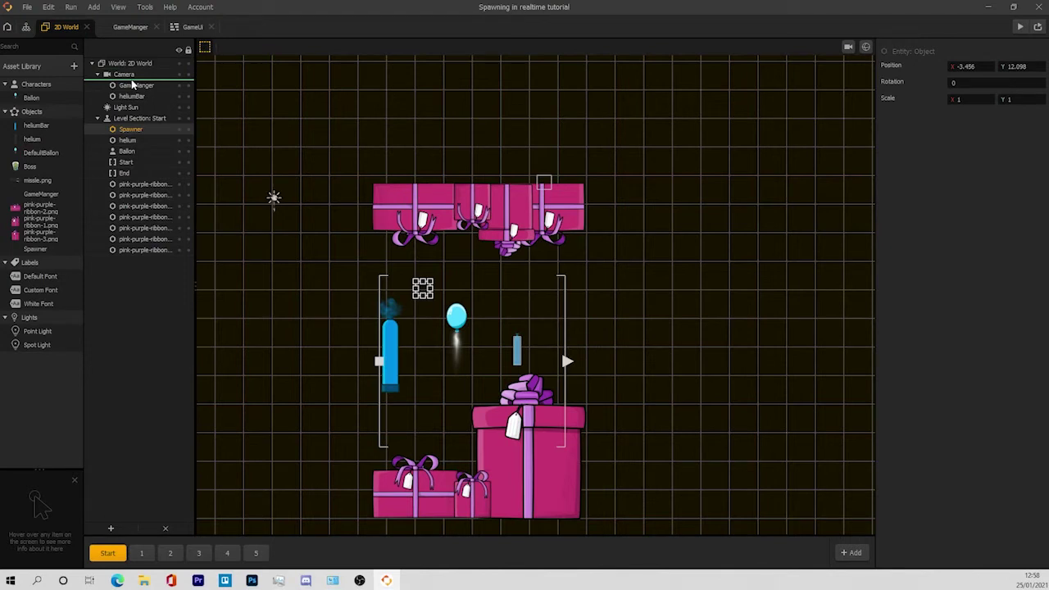
drag(132, 83, 129, 83)
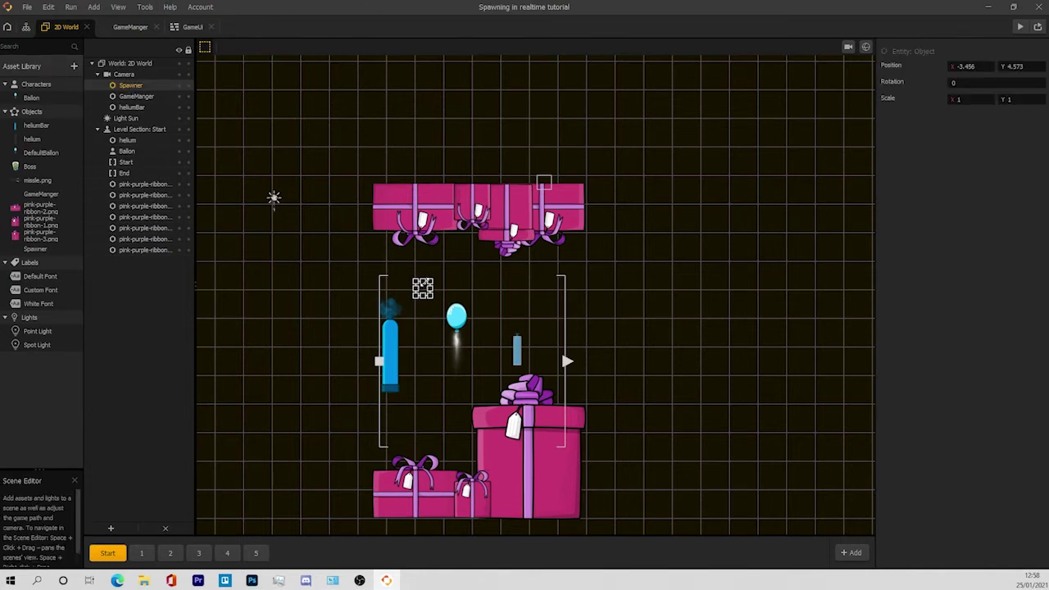
scroll(423, 287, up, 2)
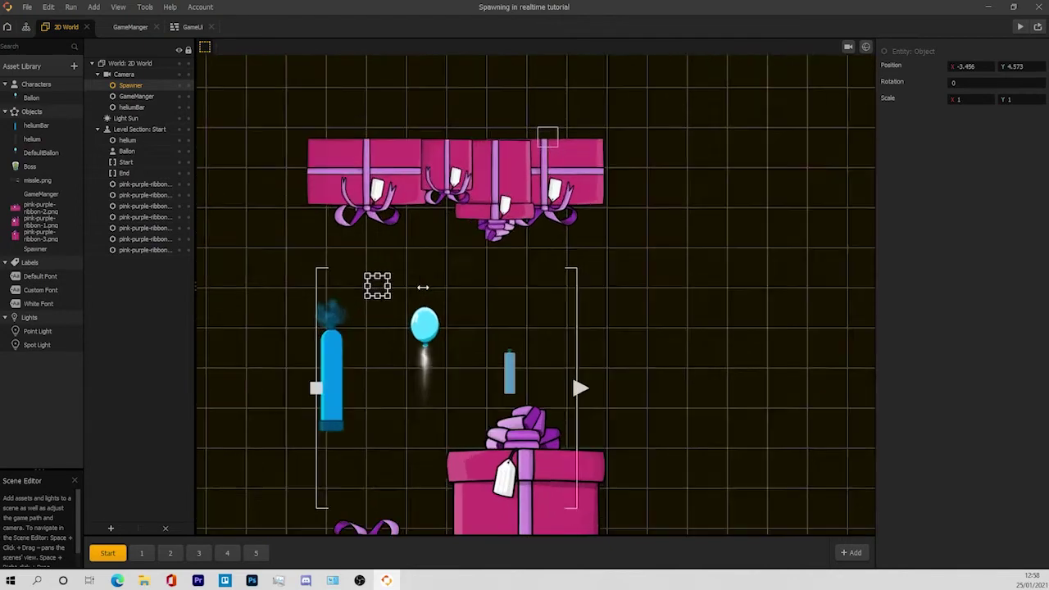
drag(380, 289, 550, 140)
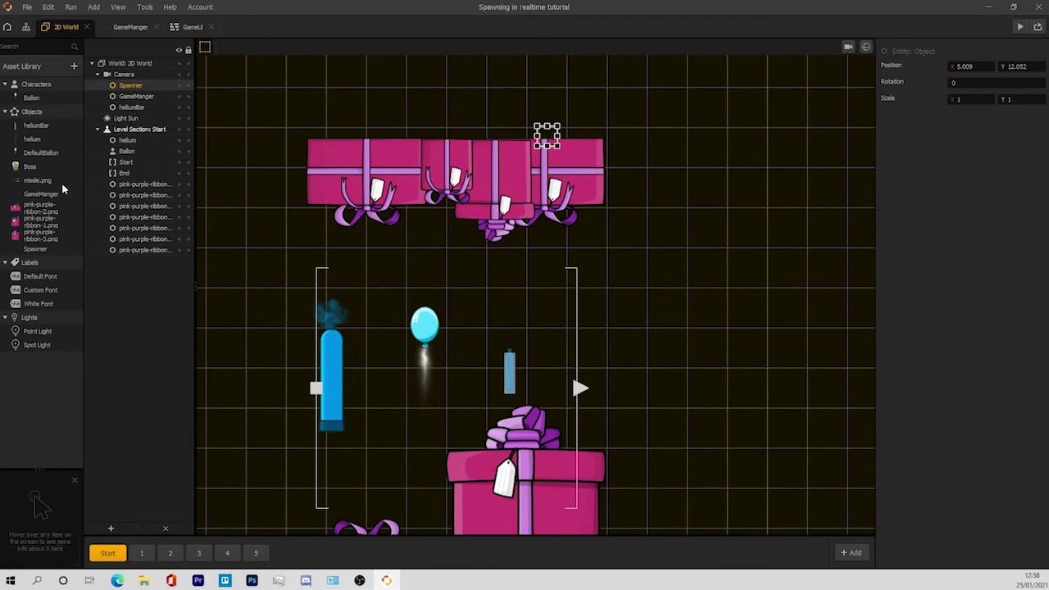
Open the Spawner object's node map and delete the Receive, State and both Gravity nodes.
double_click(36, 249)
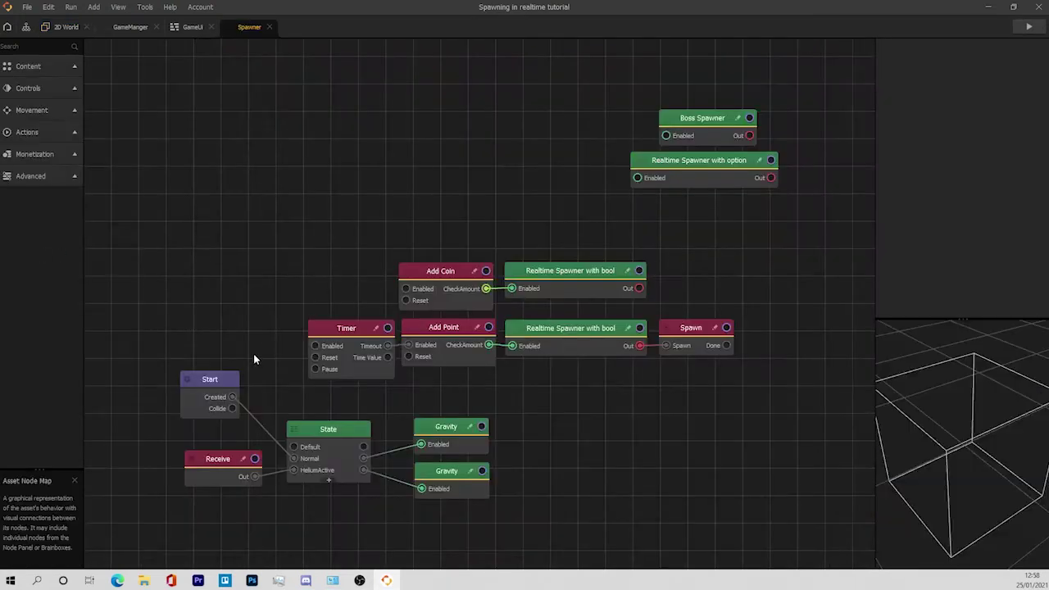
middle_drag(254, 354, 257, 293)
click(222, 414)
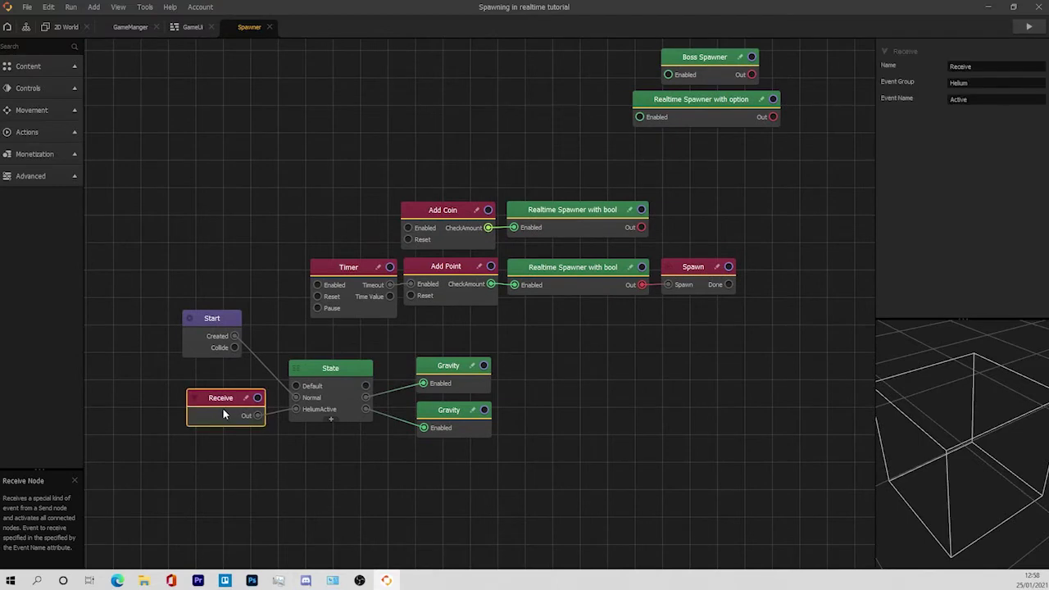
key(Delete)
click(313, 369)
key(Delete)
click(430, 371)
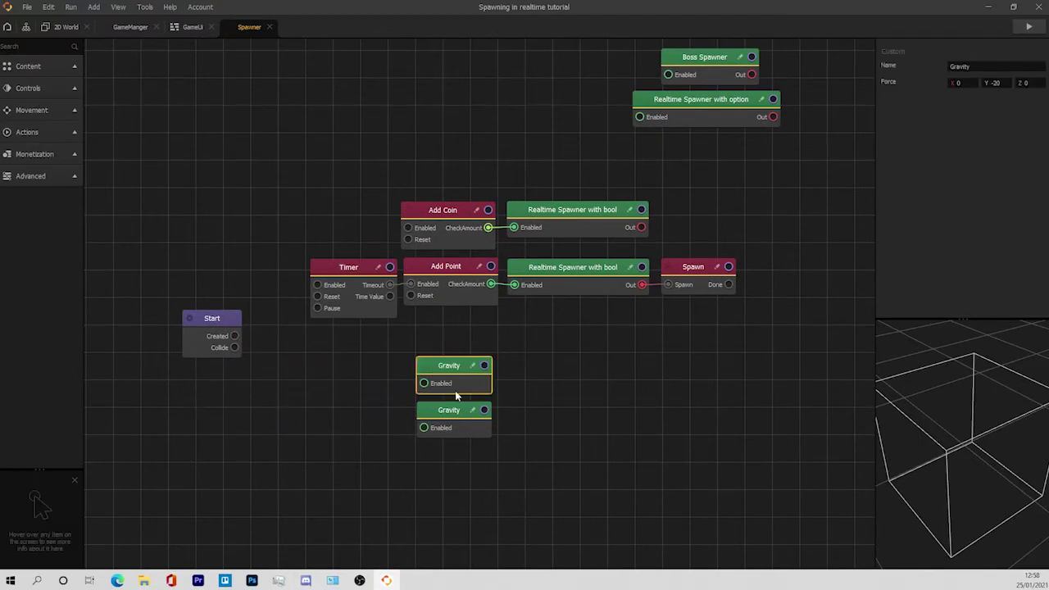
key(Delete)
click(449, 414)
key(Delete)
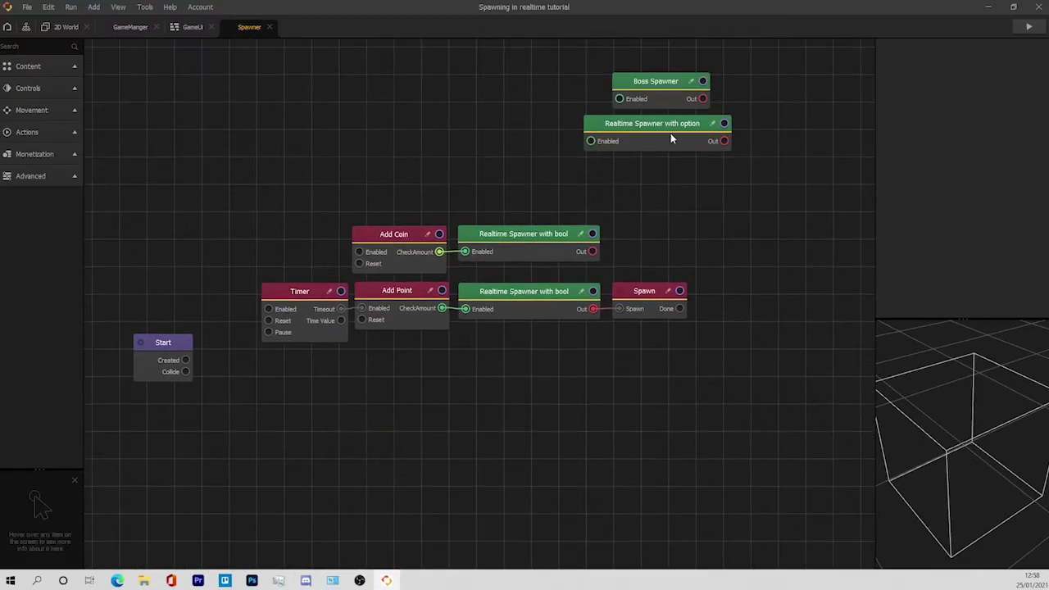
Delete the Realtime Spawner with option and Boss Spawner nodes from the Spawner's node map.
click(670, 133)
key(Delete)
click(667, 84)
key(Delete)
Move the Start node up so it lines up beside the Timer node.
drag(442, 127, 449, 105)
scroll(406, 171, up, 2)
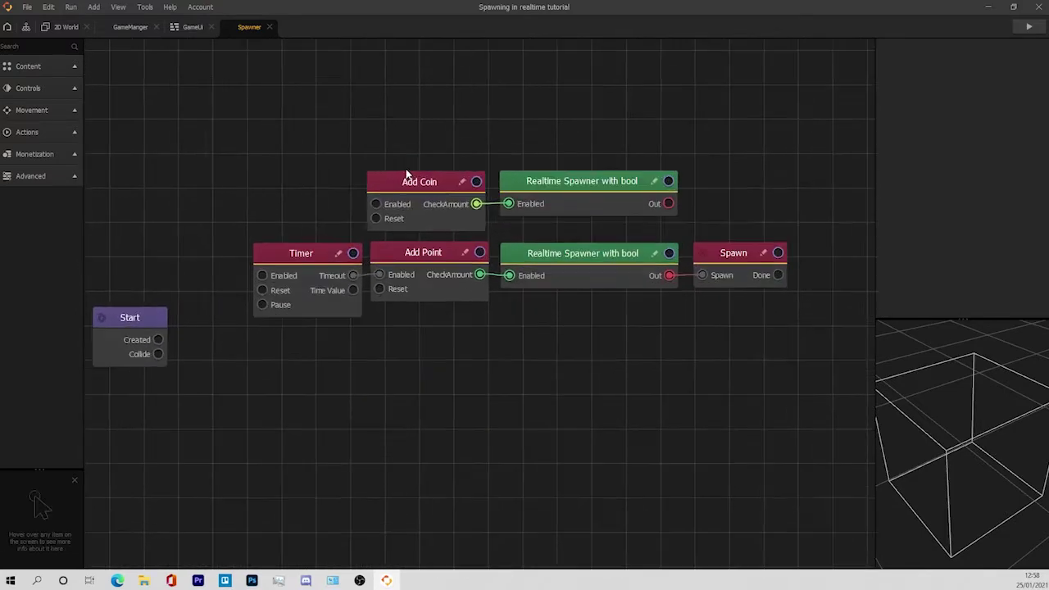
drag(397, 166, 439, 129)
scroll(440, 129, up, 1)
scroll(439, 128, down, 2)
drag(193, 259, 211, 210)
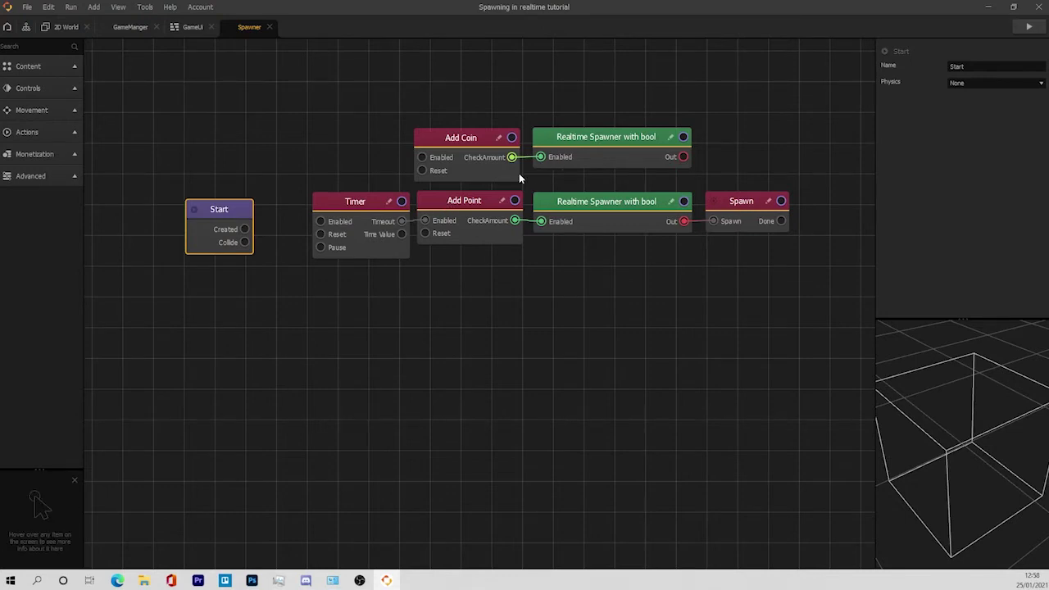
Move the Timer node closer to the Start node and connect Start's Created output to the Timer's Enabled input.
click(449, 141)
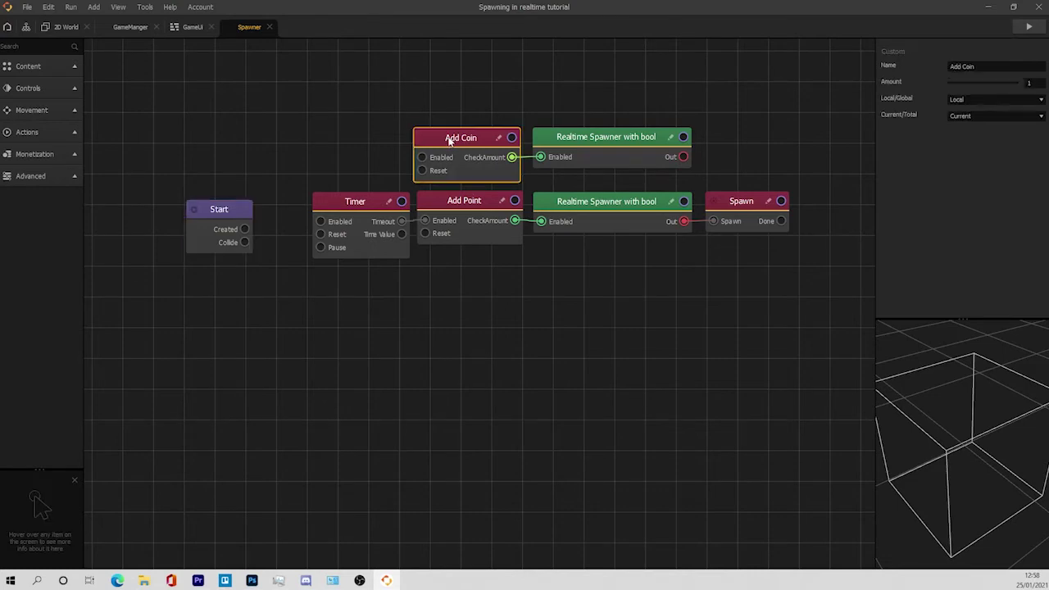
click(456, 204)
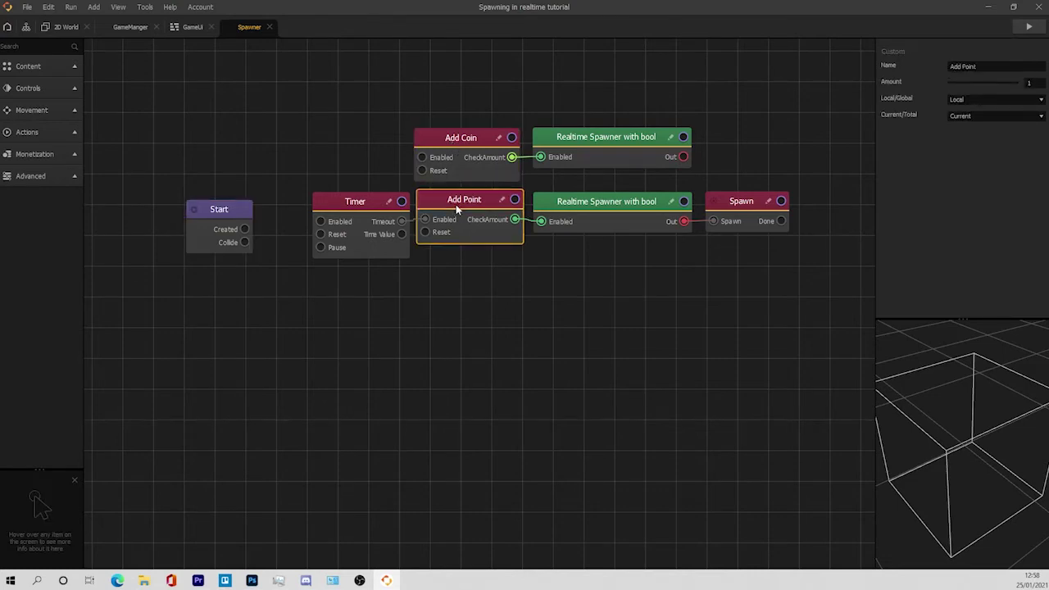
drag(340, 212, 302, 209)
drag(244, 230, 273, 224)
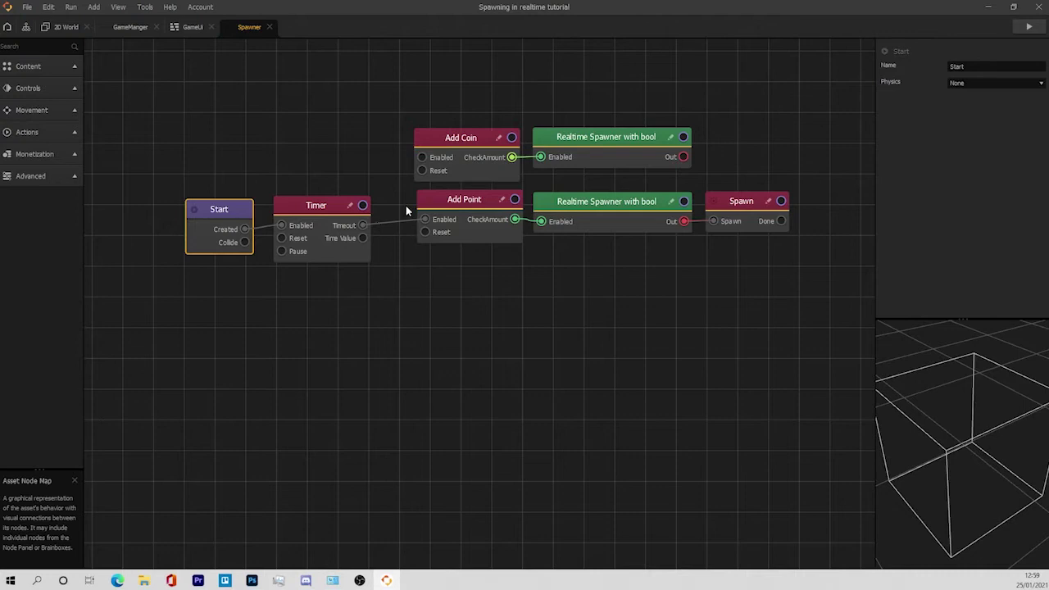
Examine the Timer node's time setting without changing it.
click(346, 215)
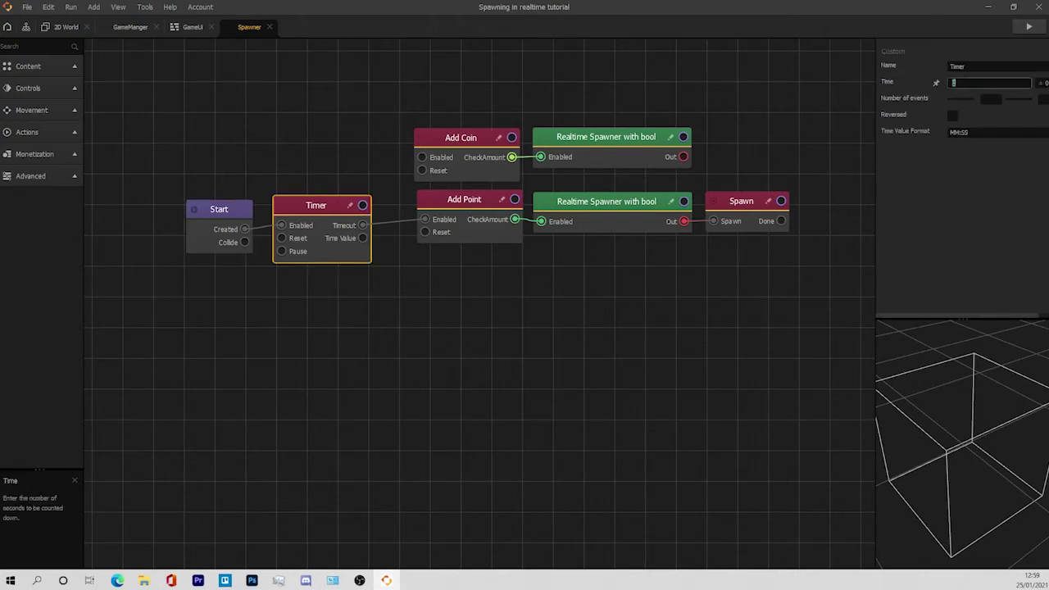
click(638, 322)
click(315, 212)
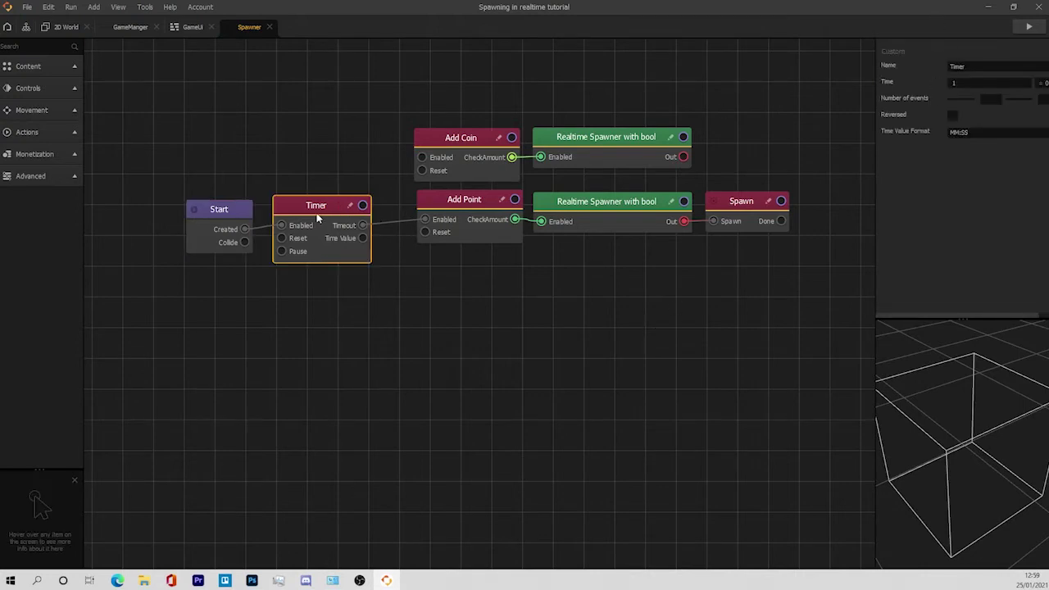
click(318, 182)
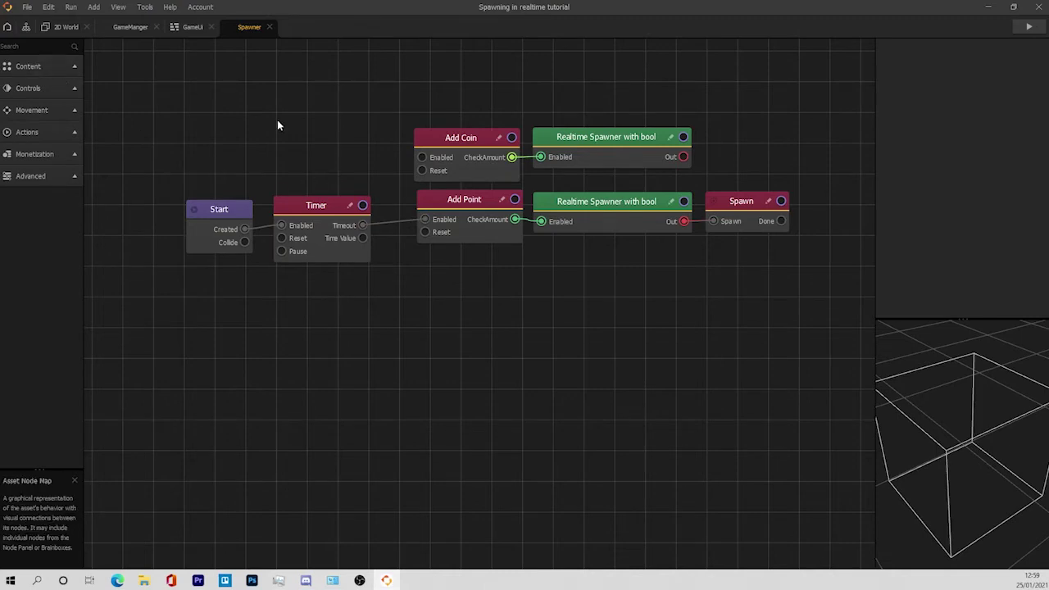
Shift the Add Point and Add Coin nodes slightly toward the Timer node so they align with each other.
drag(446, 199, 440, 205)
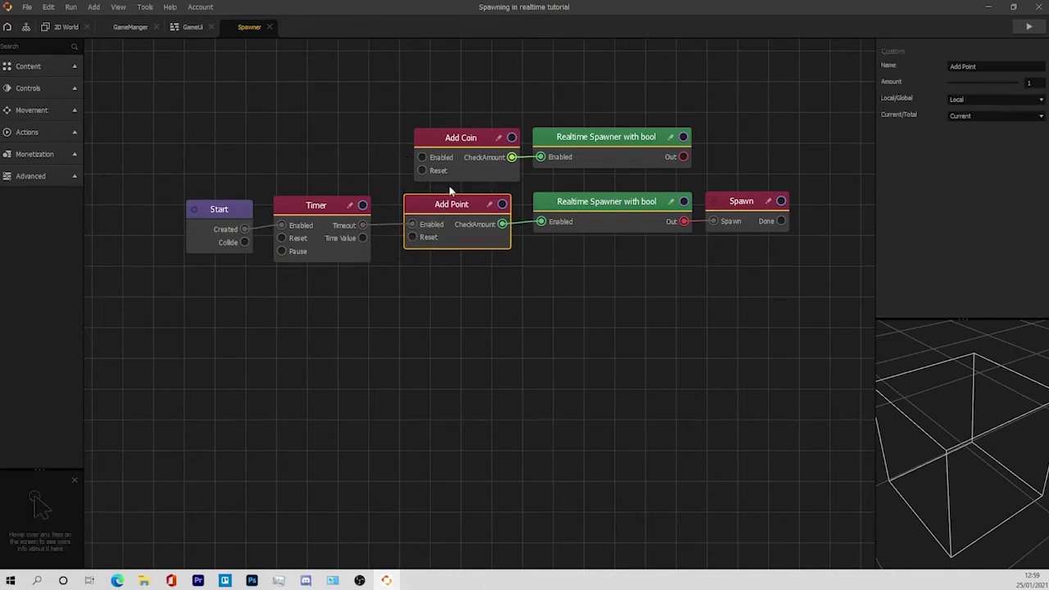
drag(457, 138, 447, 139)
click(512, 293)
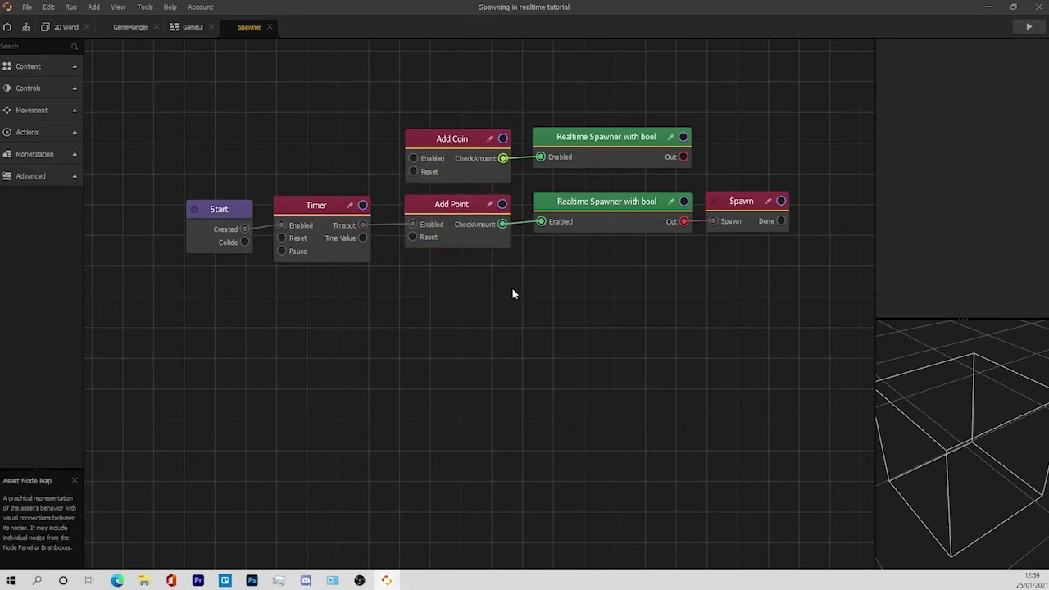
Add a default Add Point node below the existing one for comparison, and delete it.
click(41, 47)
text(afd)
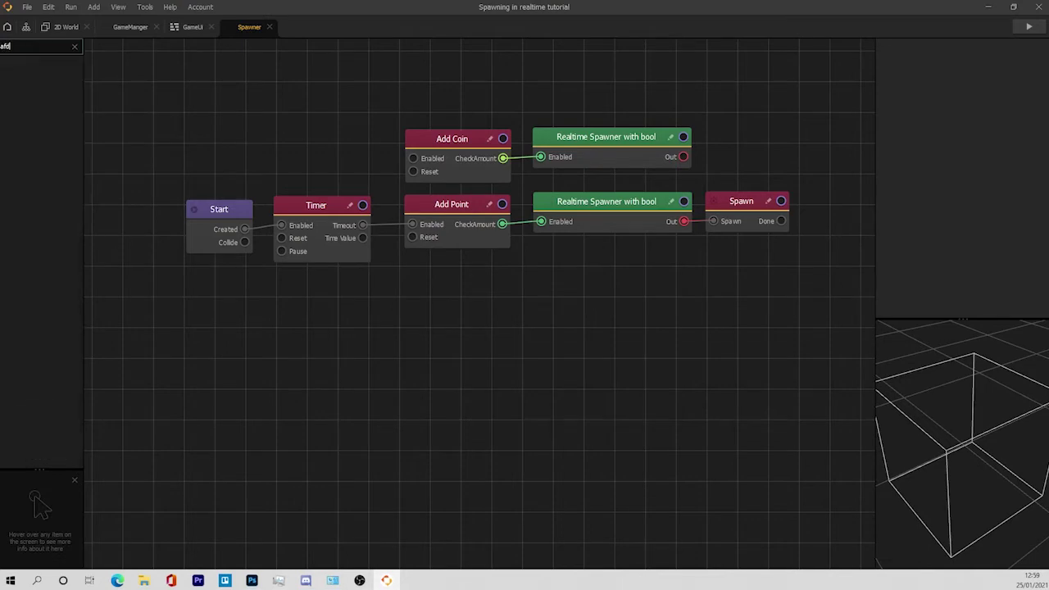
key(BackSpace)
text(dd)
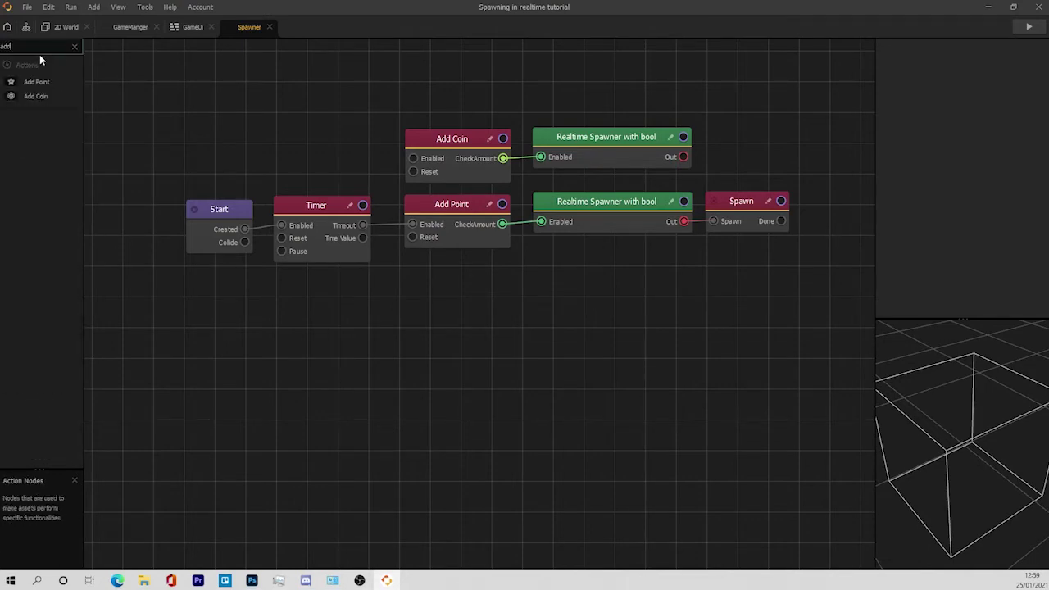
drag(42, 84, 416, 295)
click(454, 228)
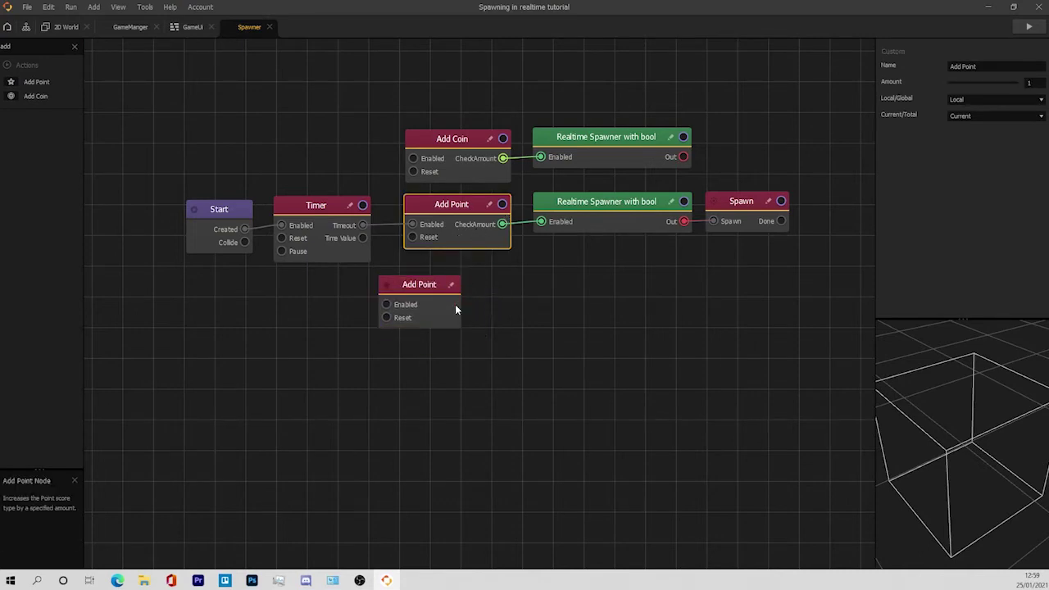
click(426, 316)
key(Delete)
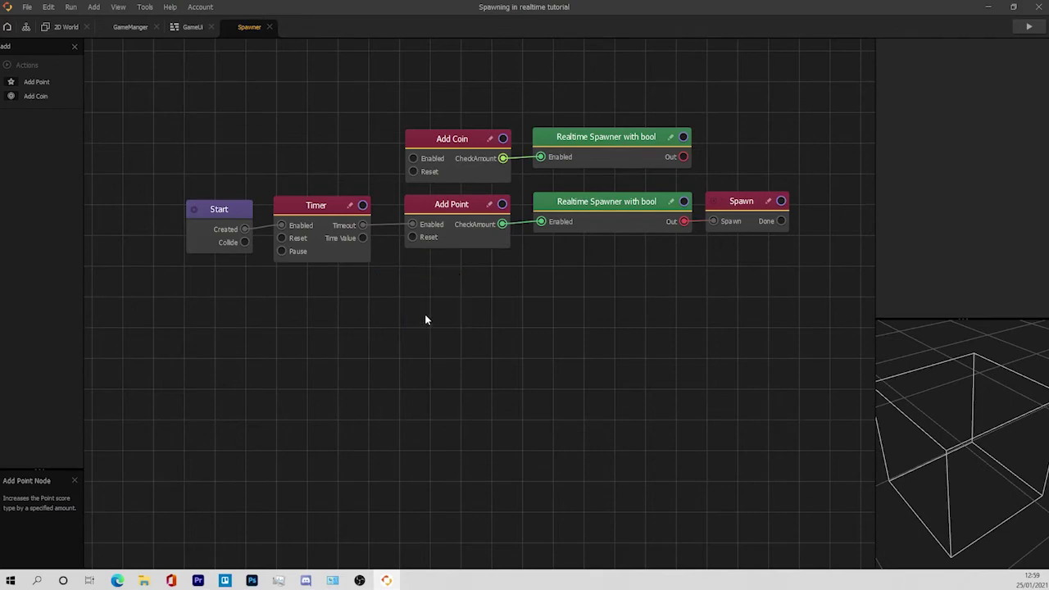
Examine the Add Point node's script, focusing on the line that adds the amount and the CheckAmount signal line.
click(493, 205)
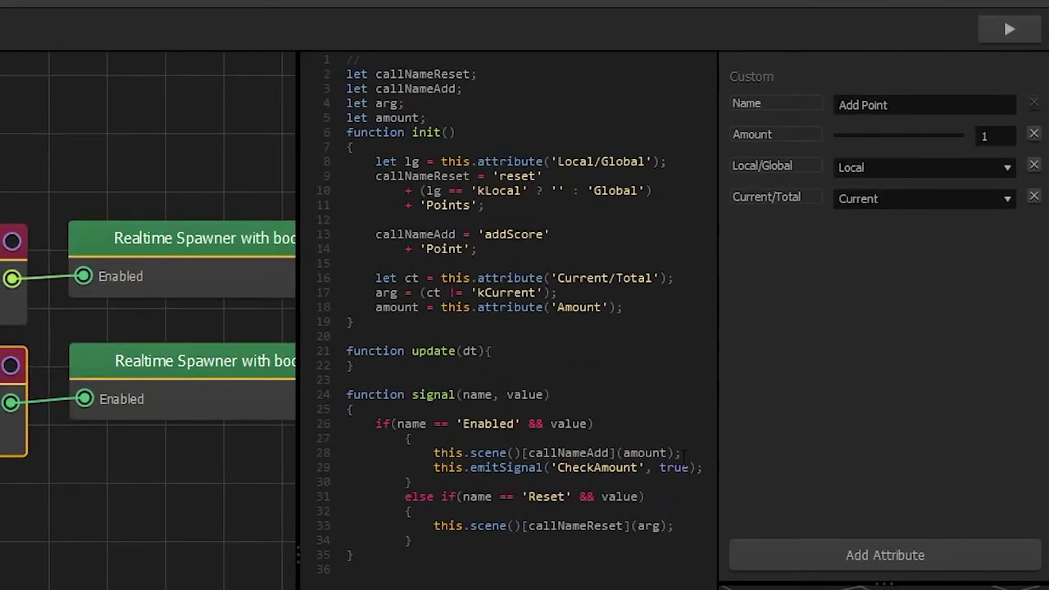
drag(683, 453, 346, 453)
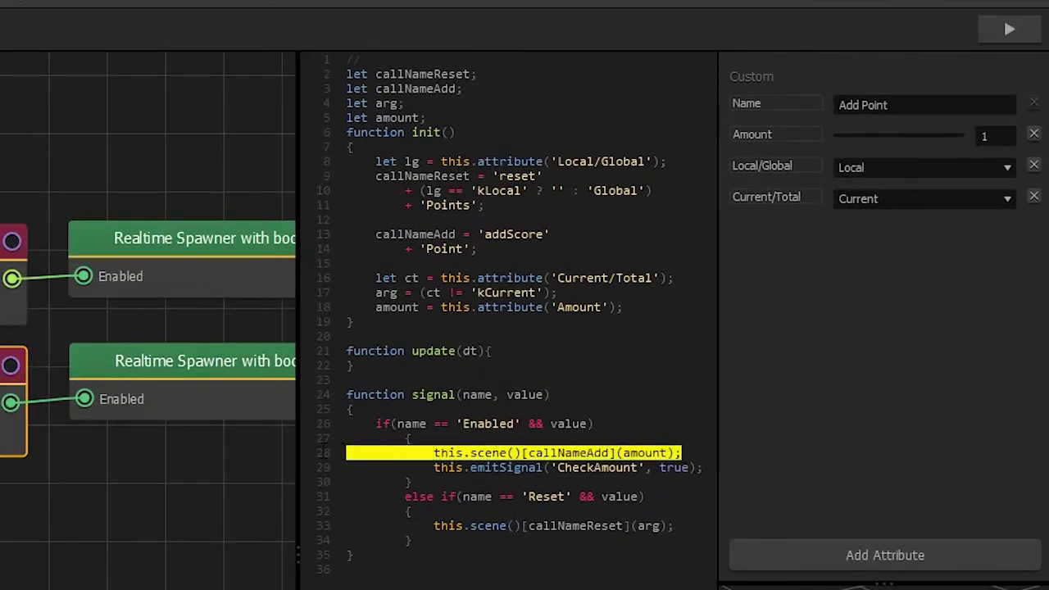
drag(709, 467, 283, 469)
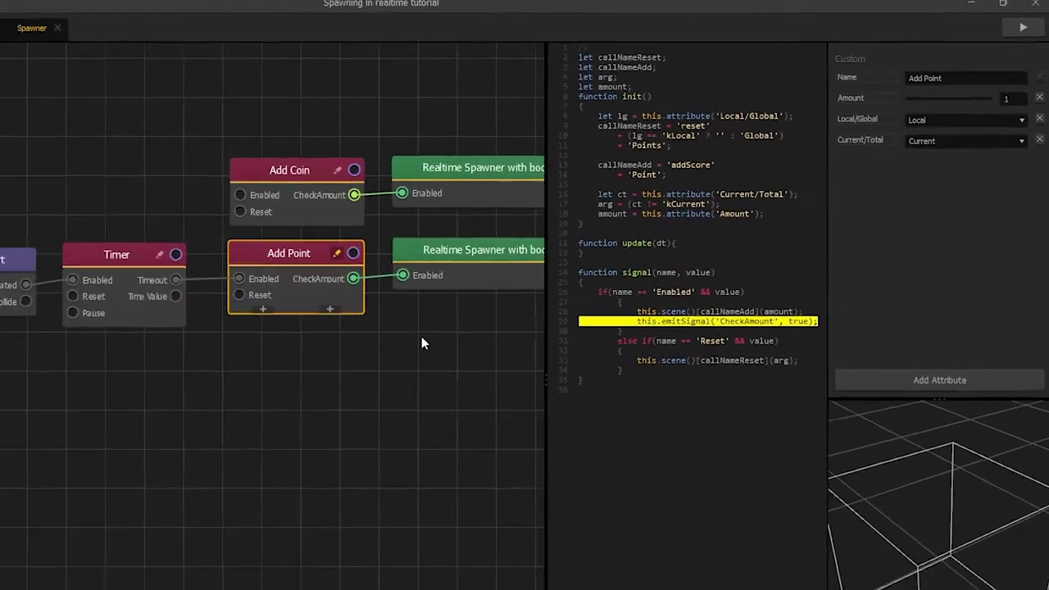
click(92, 475)
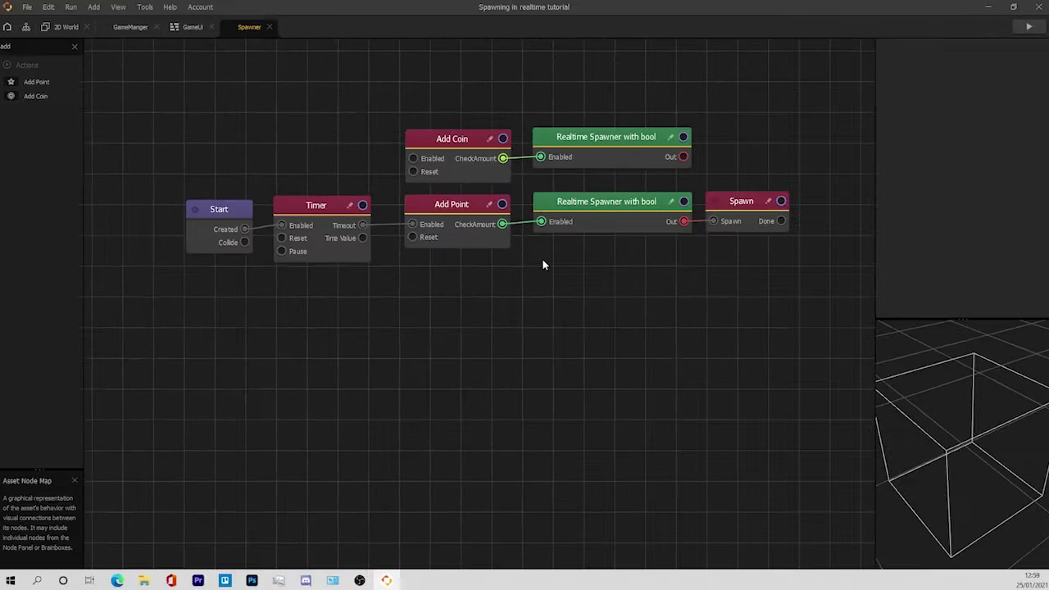
Examine the script of the Realtime Spawner with bool node behind Add Point, focusing on its coin and point conditions.
click(569, 222)
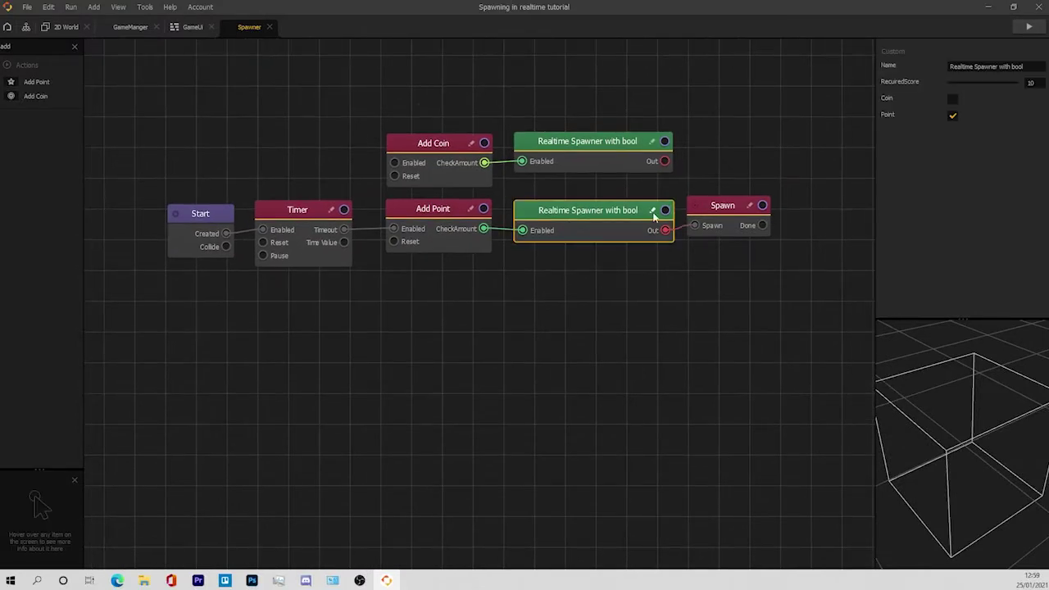
click(643, 211)
drag(676, 159, 558, 164)
drag(649, 304, 583, 280)
click(721, 296)
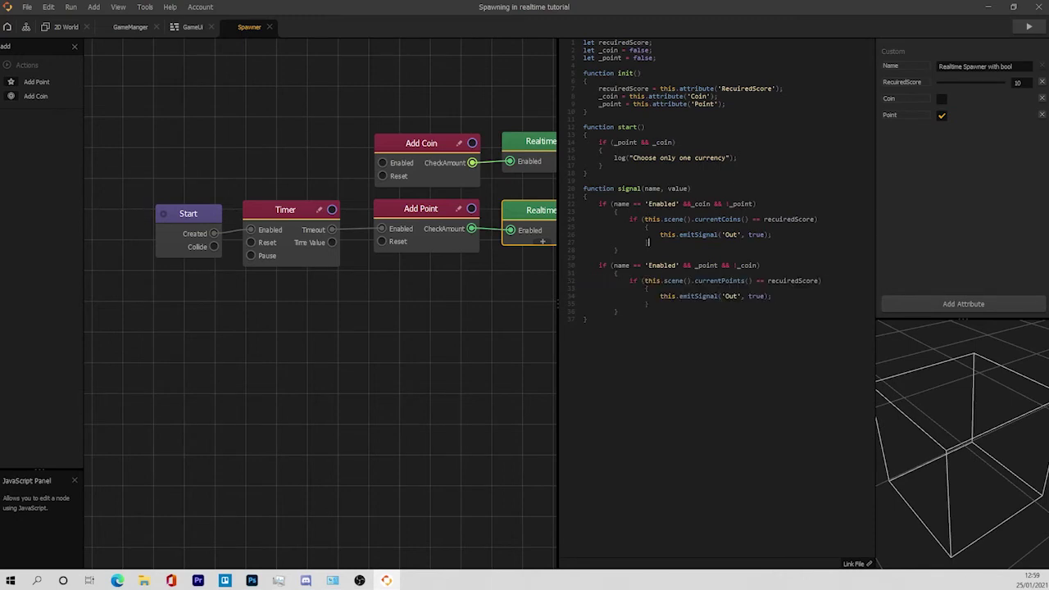
drag(822, 281, 599, 280)
click(468, 288)
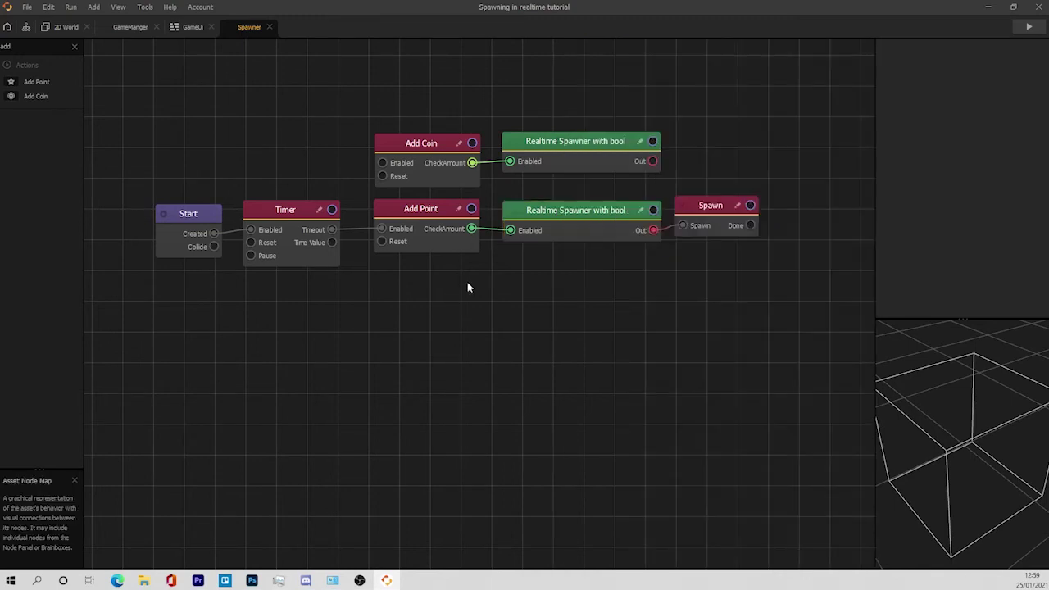
Compare the Coin and Point options of the two Realtime Spawner with bool nodes fed by Add Point and Add Coin.
click(414, 228)
click(512, 212)
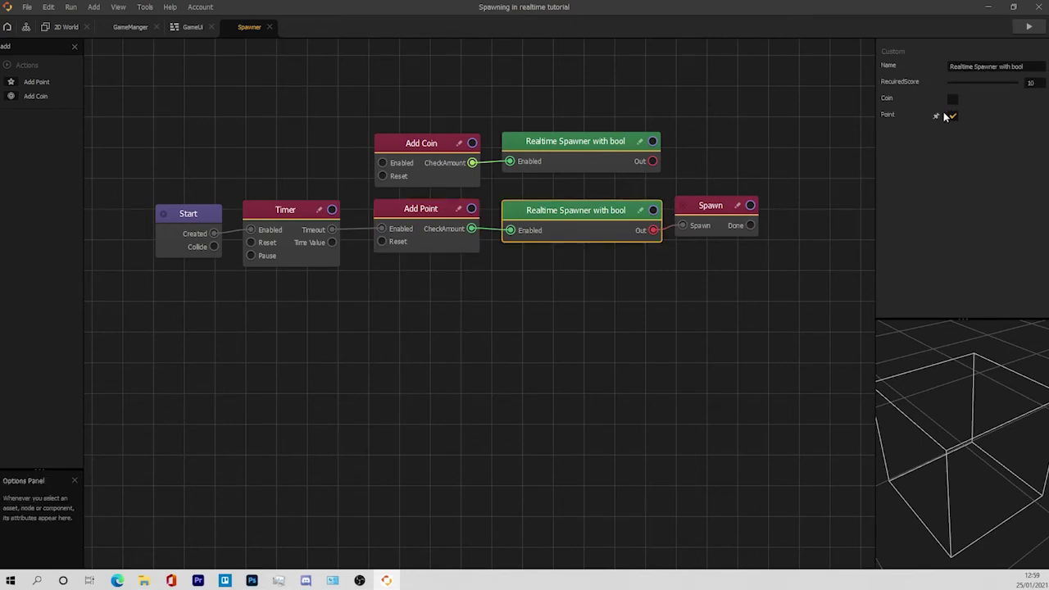
click(421, 138)
click(557, 153)
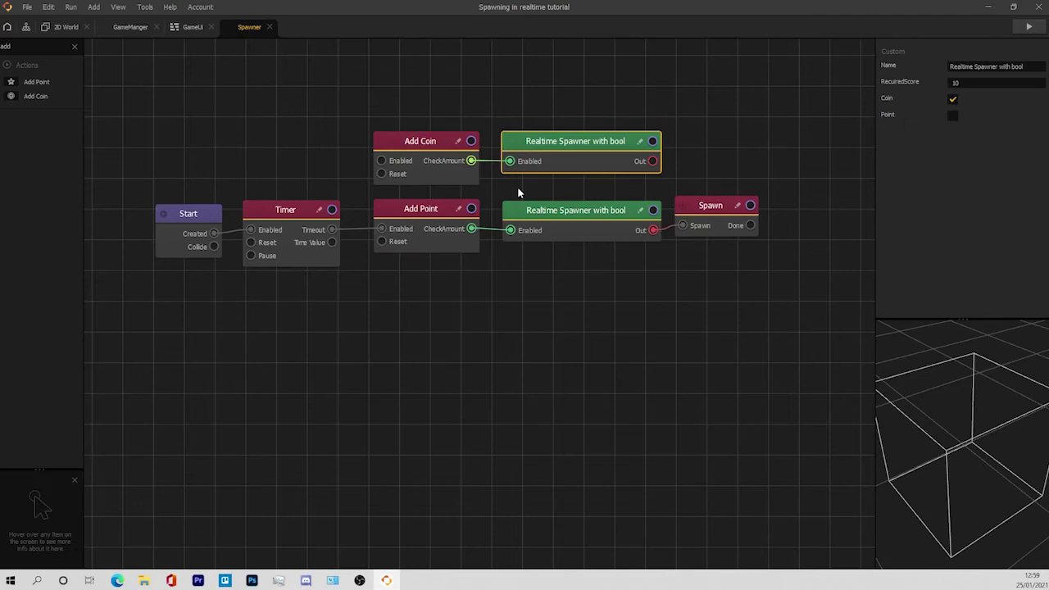
Review how the point-based spawner's script compares currentPoints with RecuiredScore and emits the Out signal.
click(656, 210)
click(640, 211)
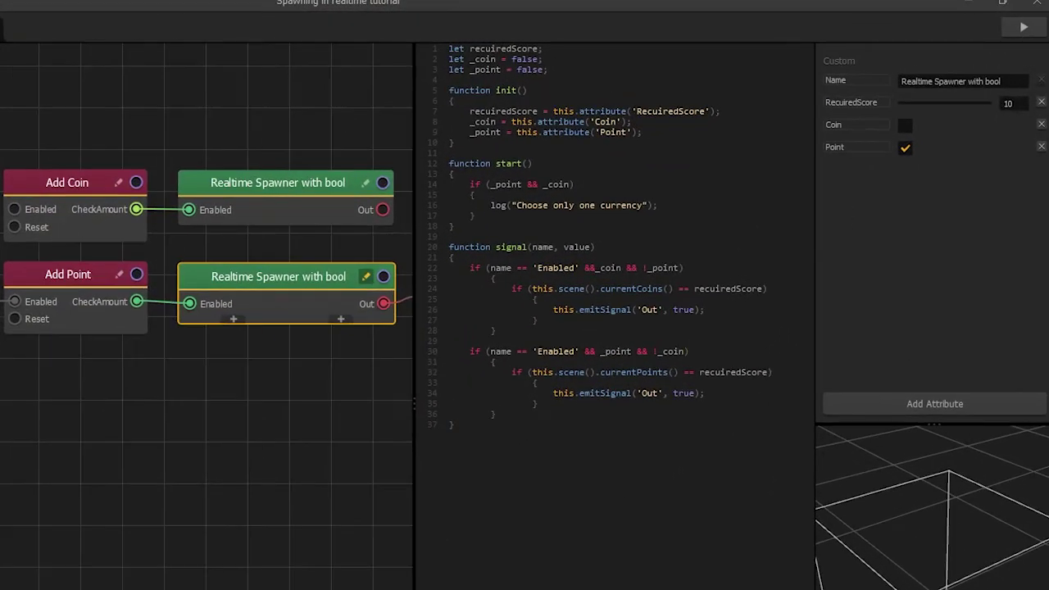
drag(679, 372, 537, 373)
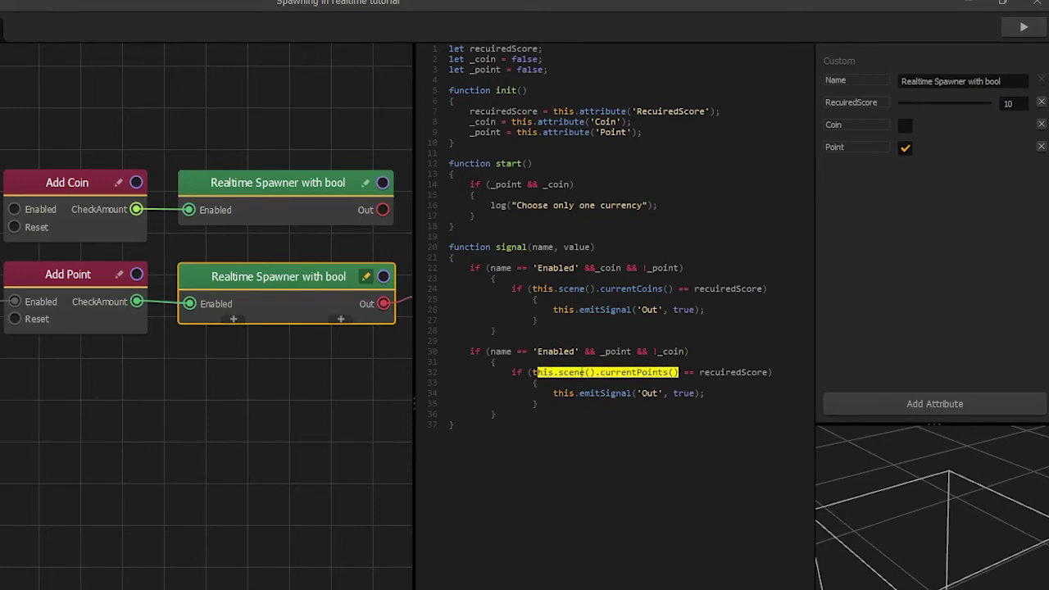
double_click(722, 372)
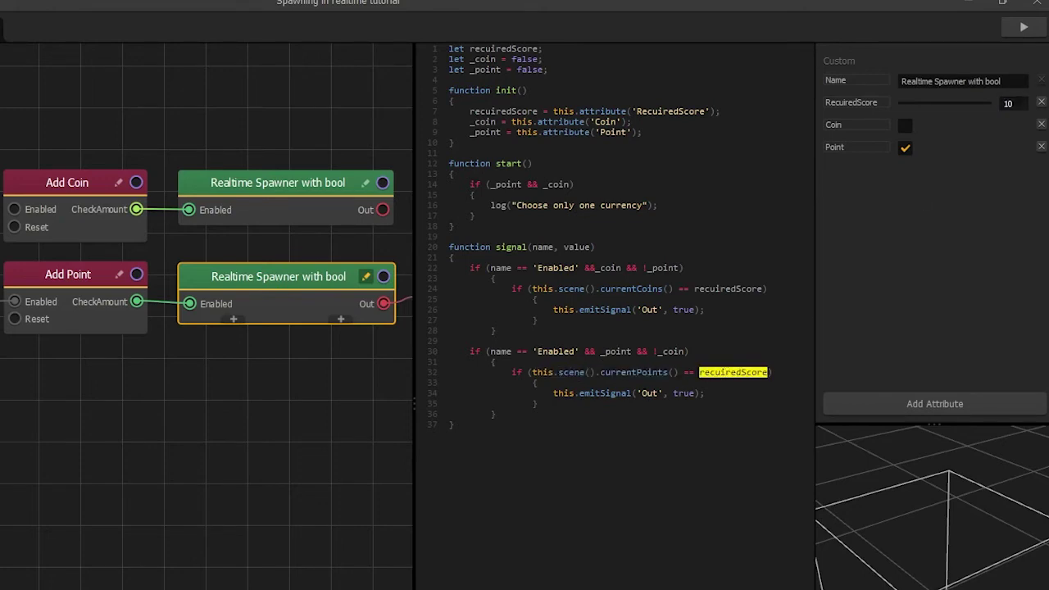
double_click(1007, 104)
click(210, 468)
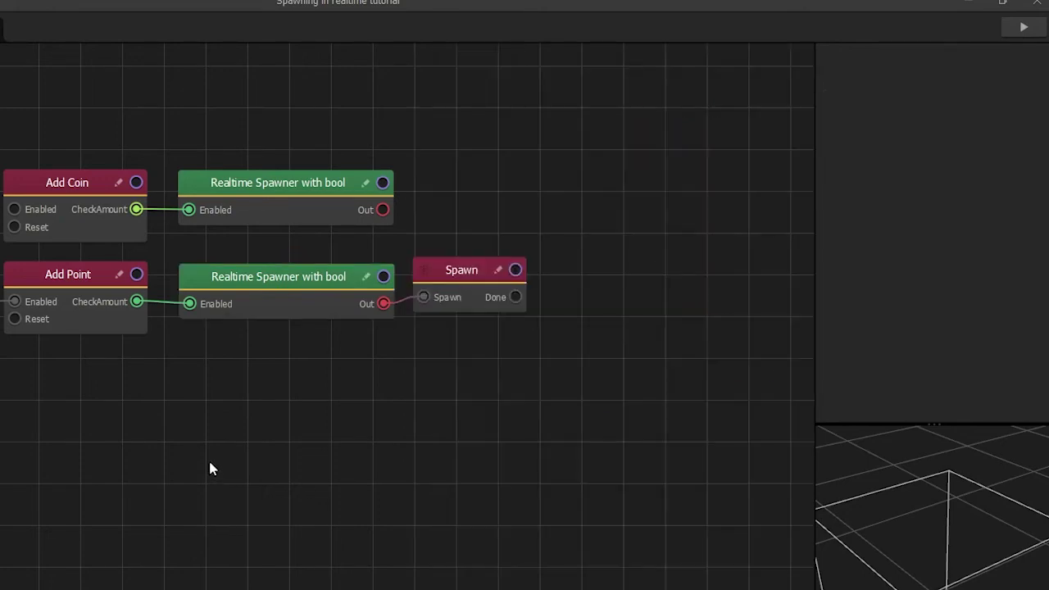
click(366, 276)
drag(735, 393, 479, 394)
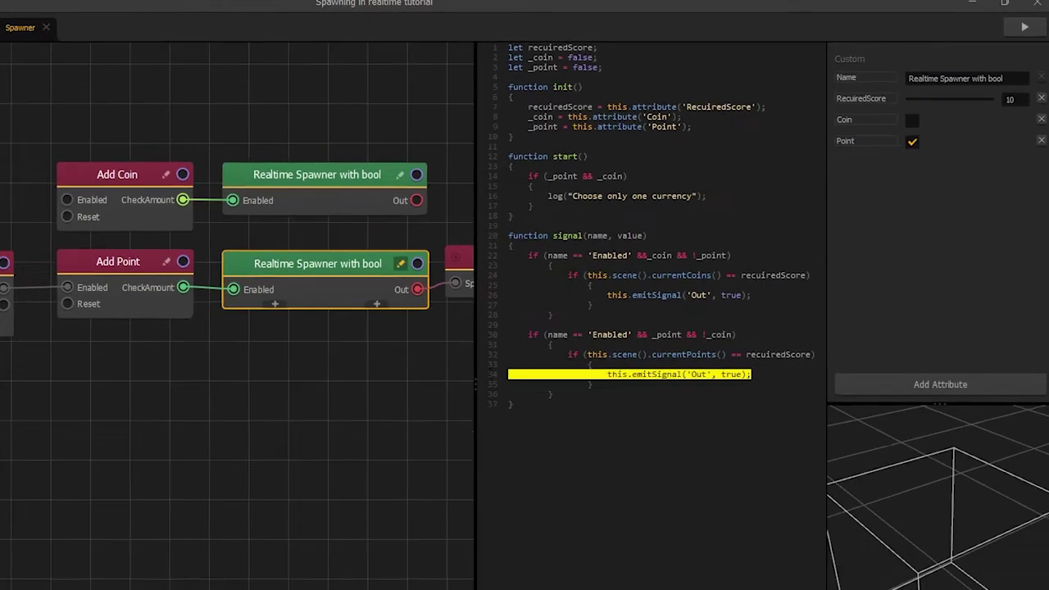
click(571, 251)
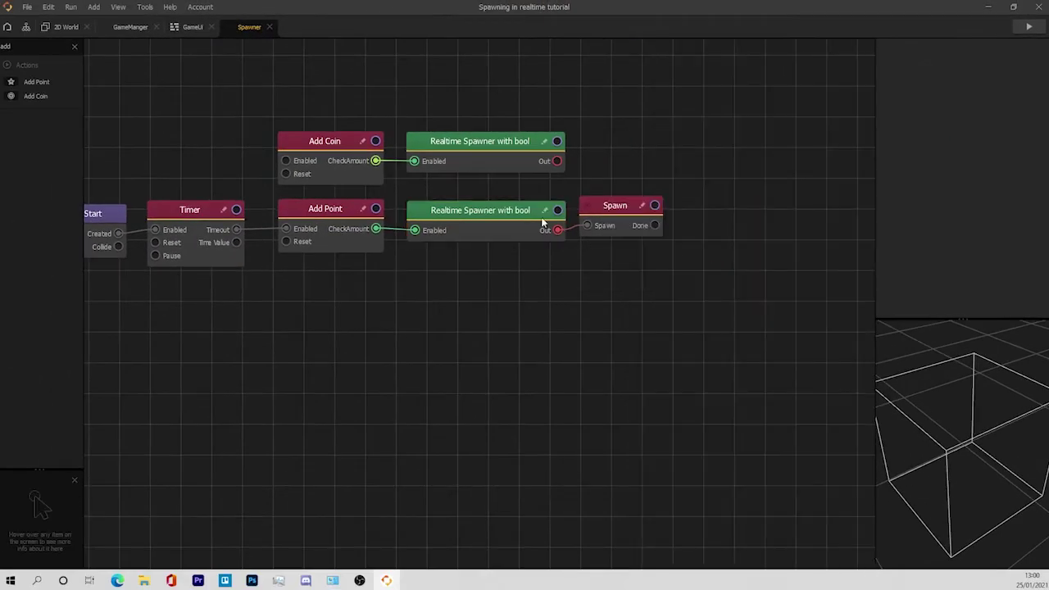
Check the asset assigned to the Spawn node, and open the Boss asset's node map to inspect its first Position Animation.
click(612, 211)
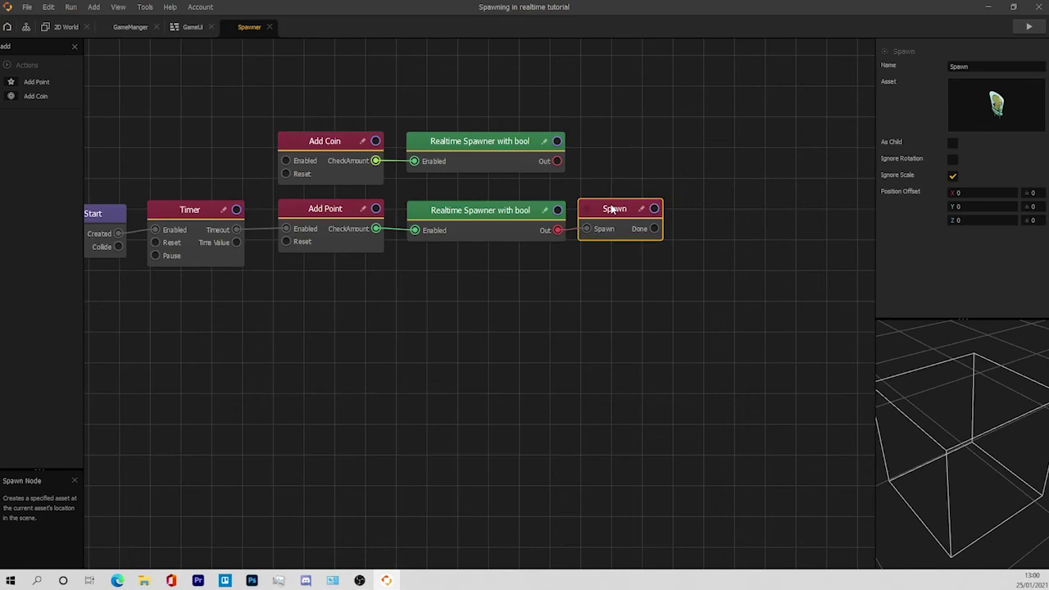
mouse_move(1004, 92)
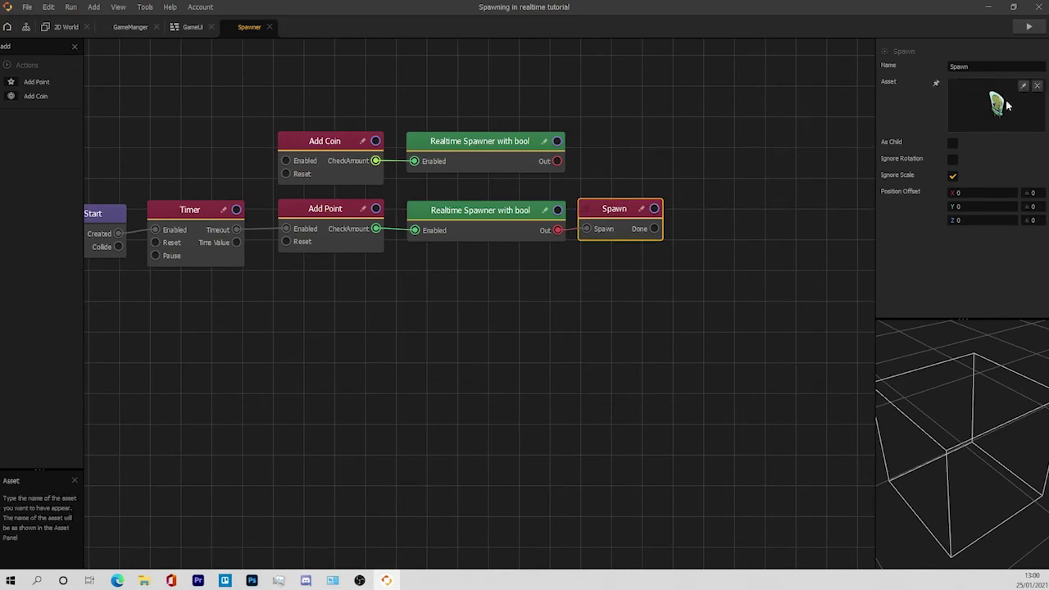
click(131, 26)
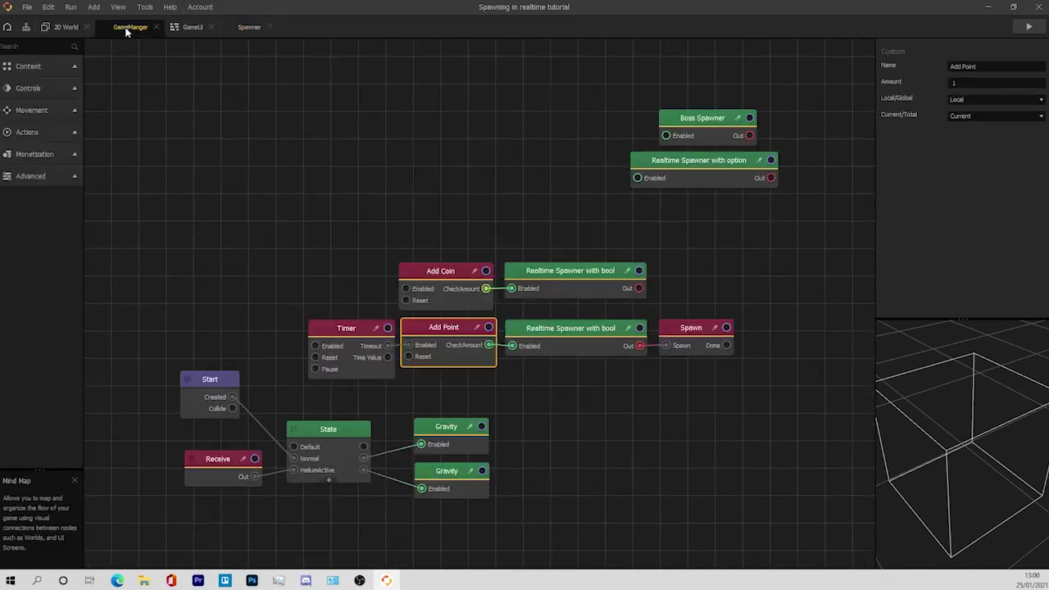
click(55, 27)
double_click(29, 167)
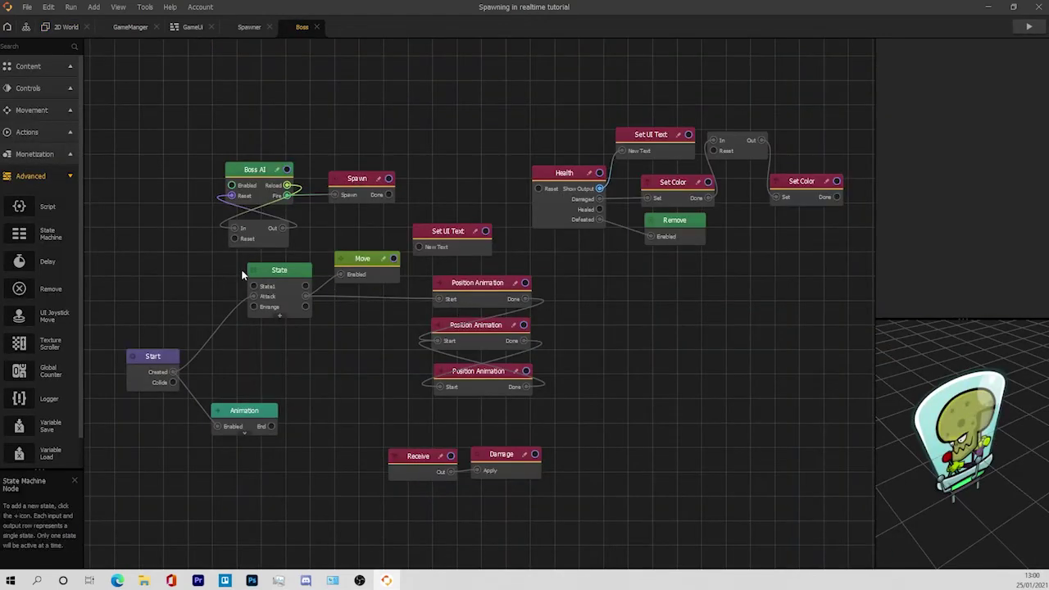
drag(479, 292, 475, 298)
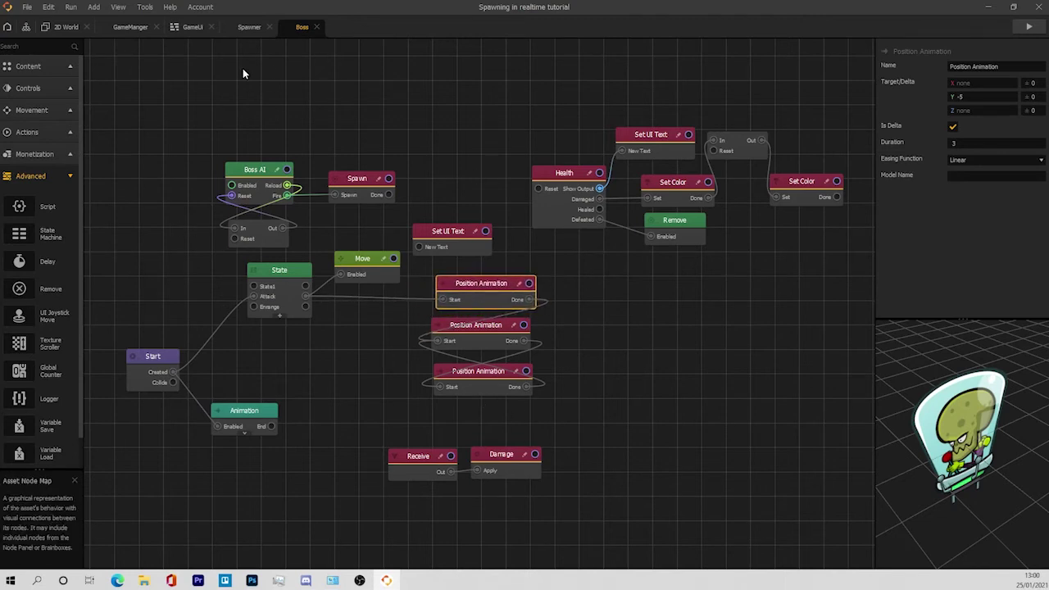
Return to the Spawner node map and review the Spawn node's asset and the settings of the coin and point chains.
click(252, 28)
click(616, 211)
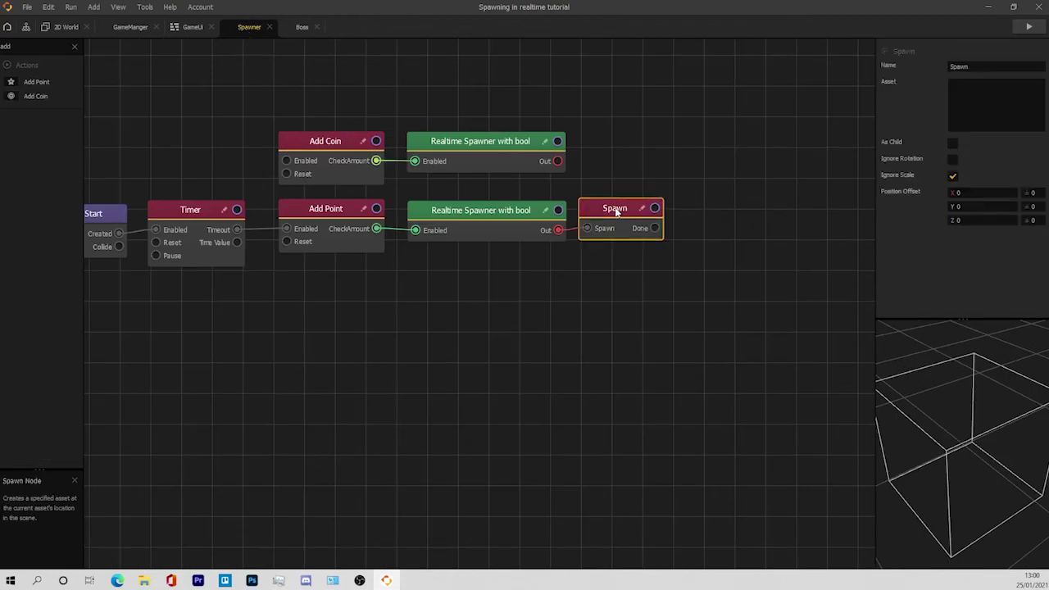
middle_drag(496, 171, 553, 173)
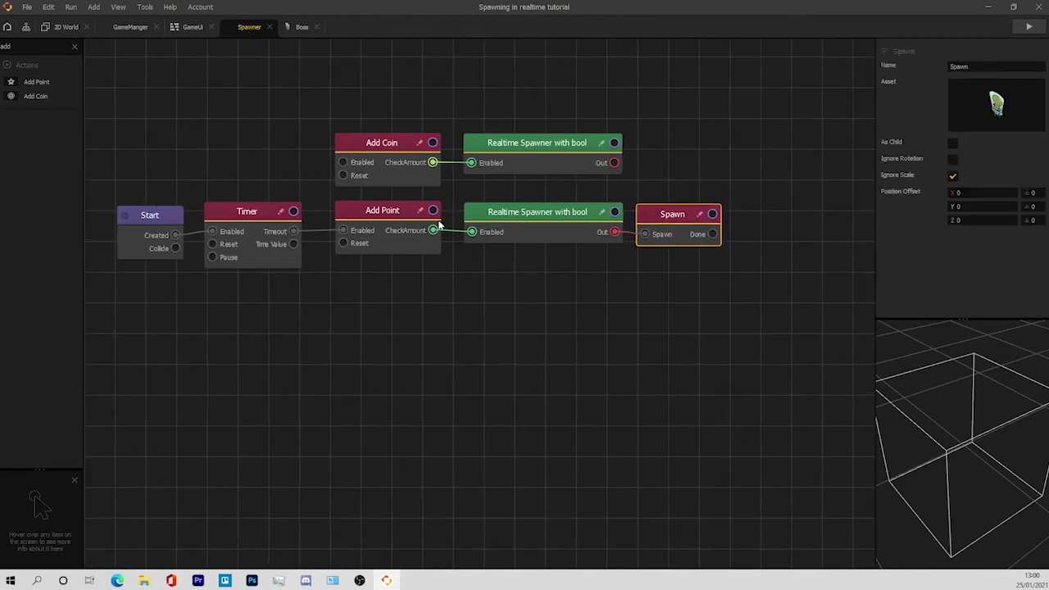
click(380, 147)
click(529, 151)
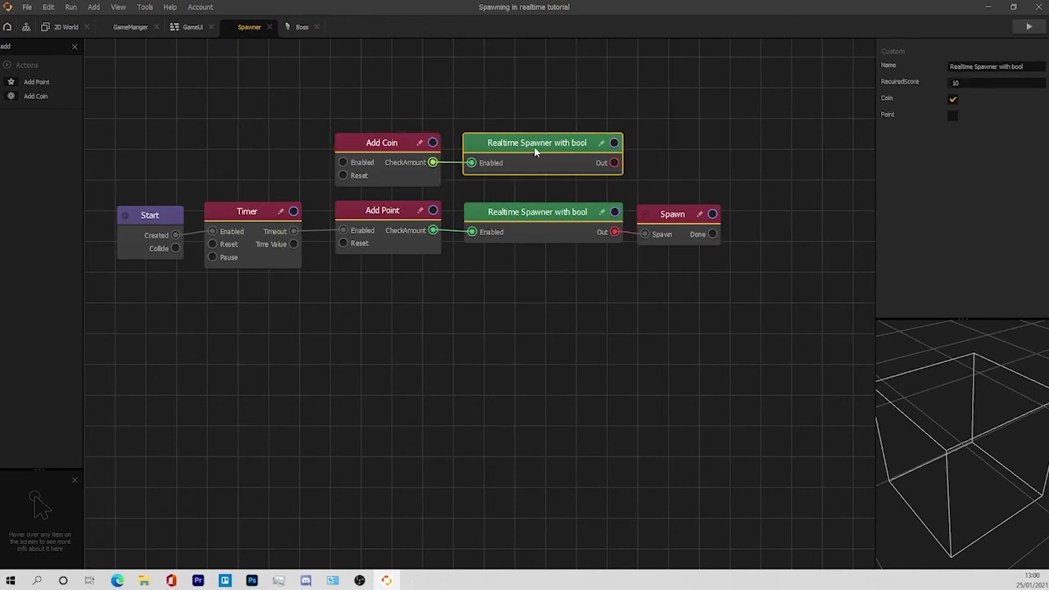
click(372, 218)
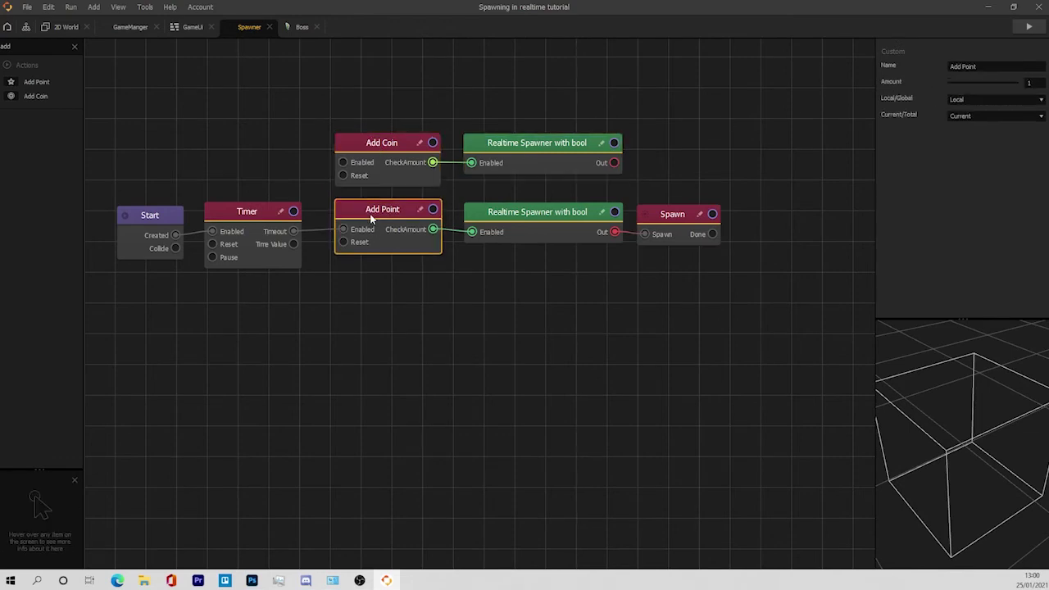
click(558, 215)
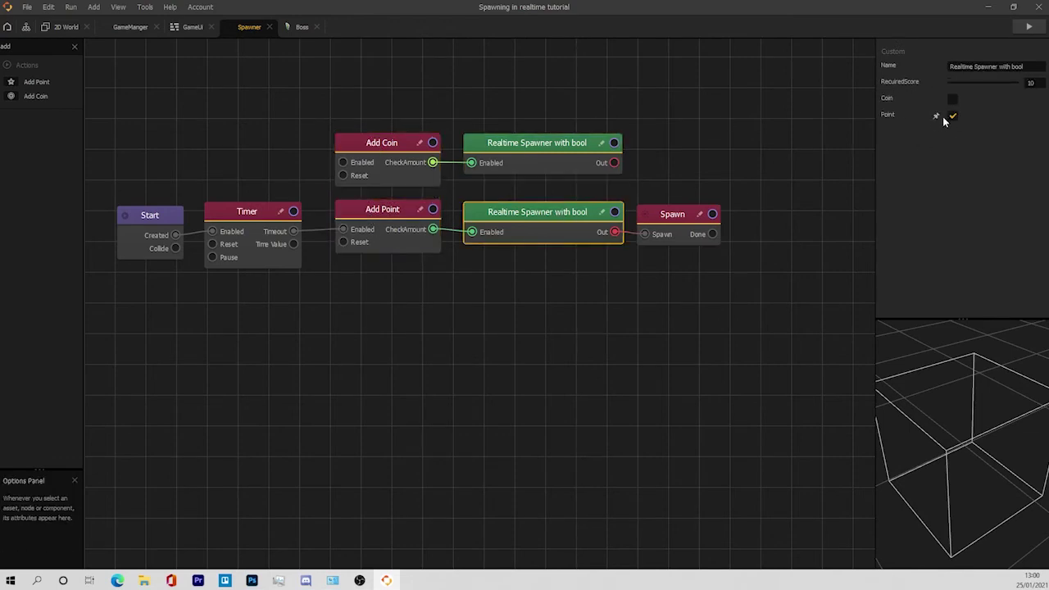
Look through the Spawn node's script and close it again.
click(647, 220)
double_click(674, 215)
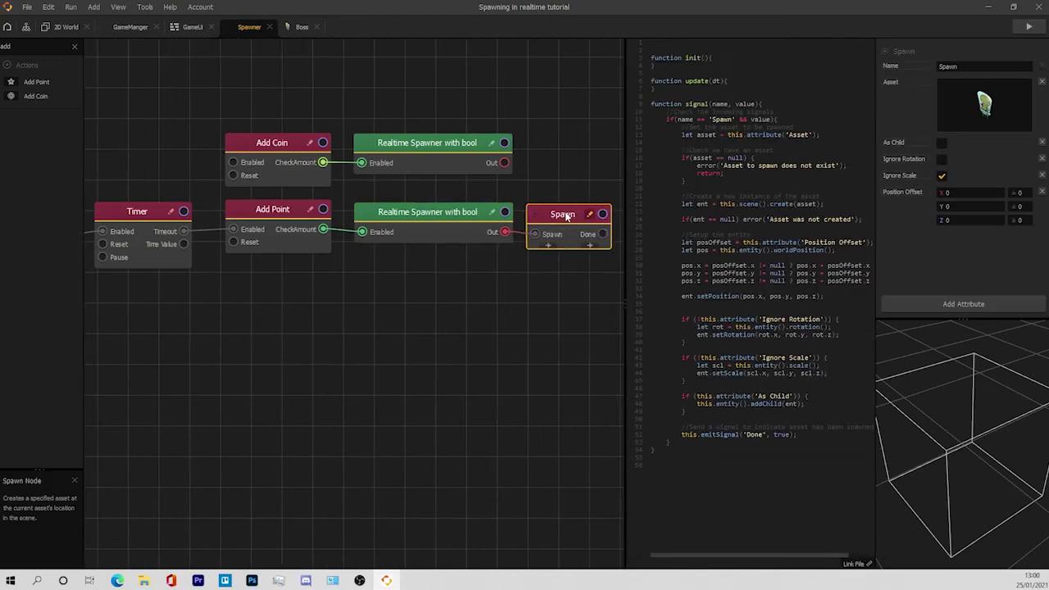
click(555, 140)
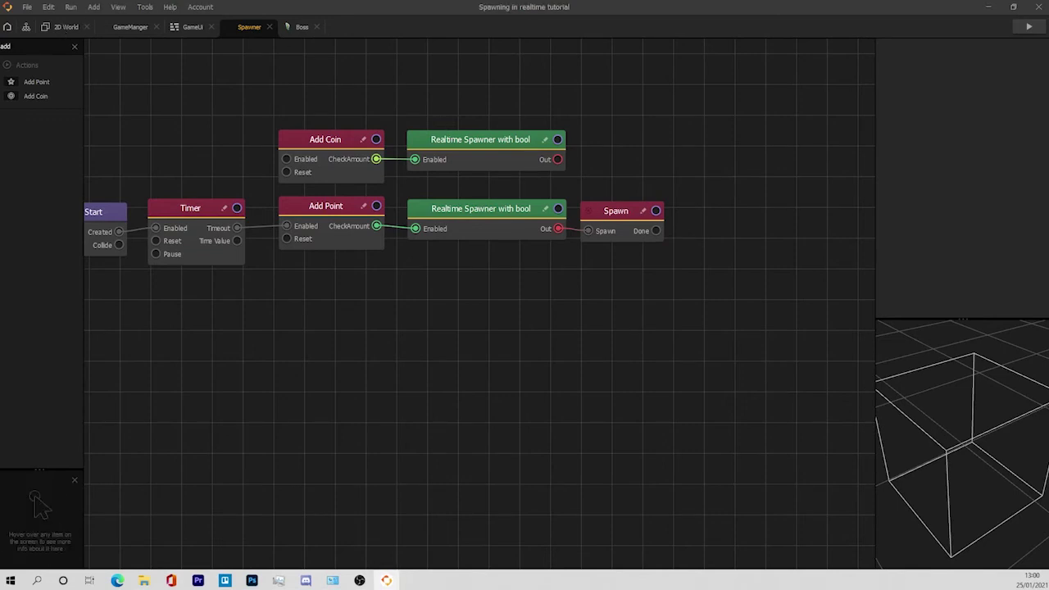
Run the game preview, start a round and keep the balloon airborne to test whether the boss spawns as points accumulate.
key(ctrl+p)
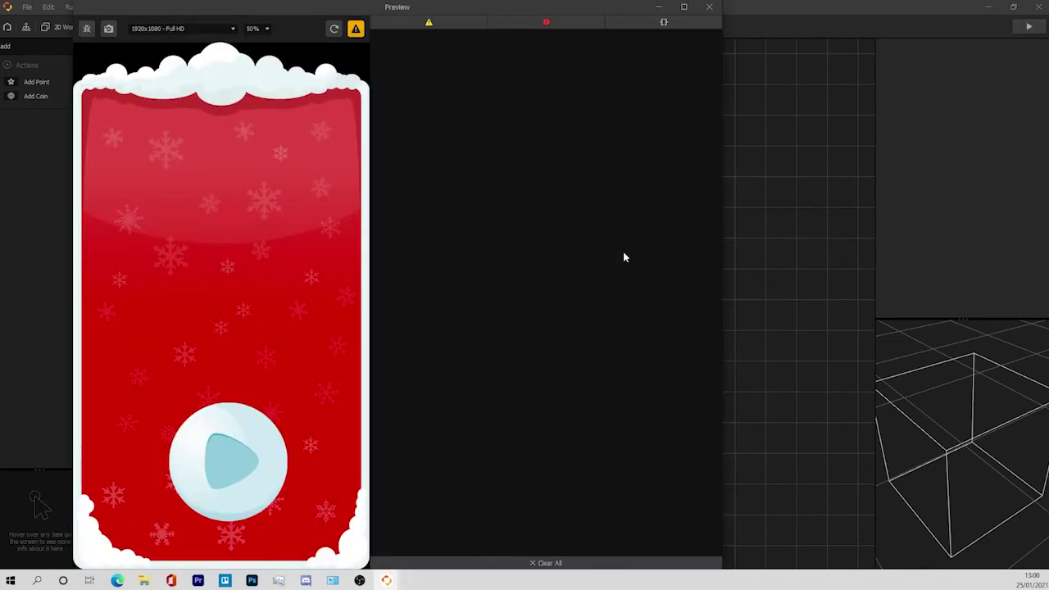
click(236, 440)
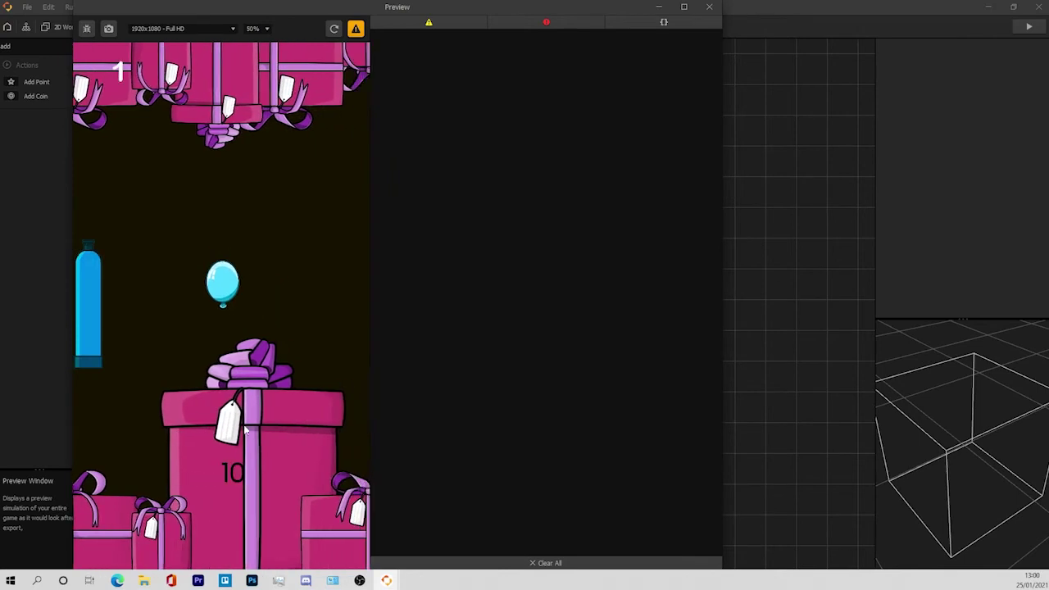
click(243, 425)
click(244, 422)
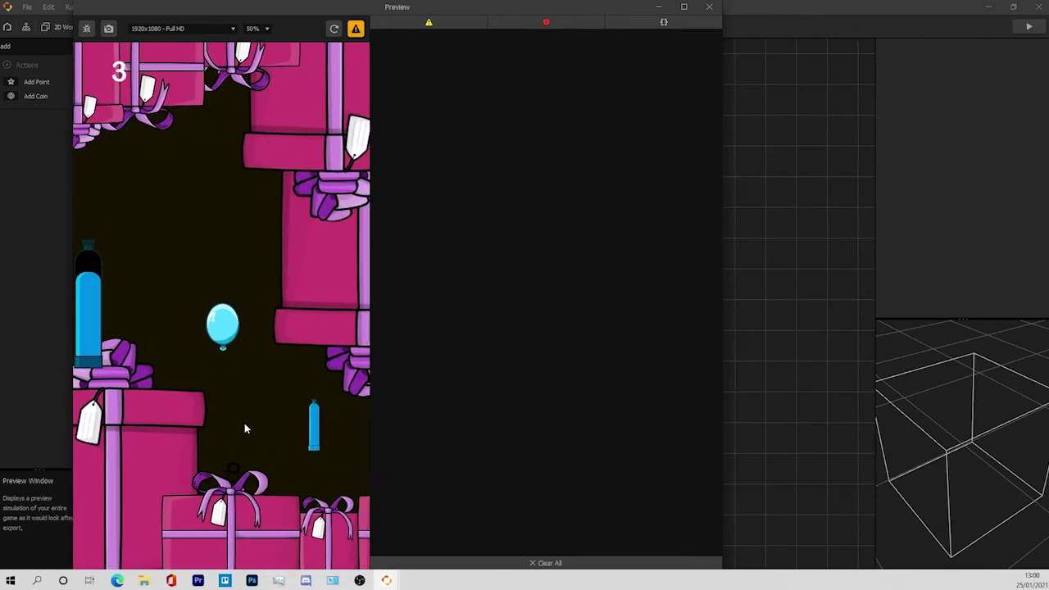
click(244, 424)
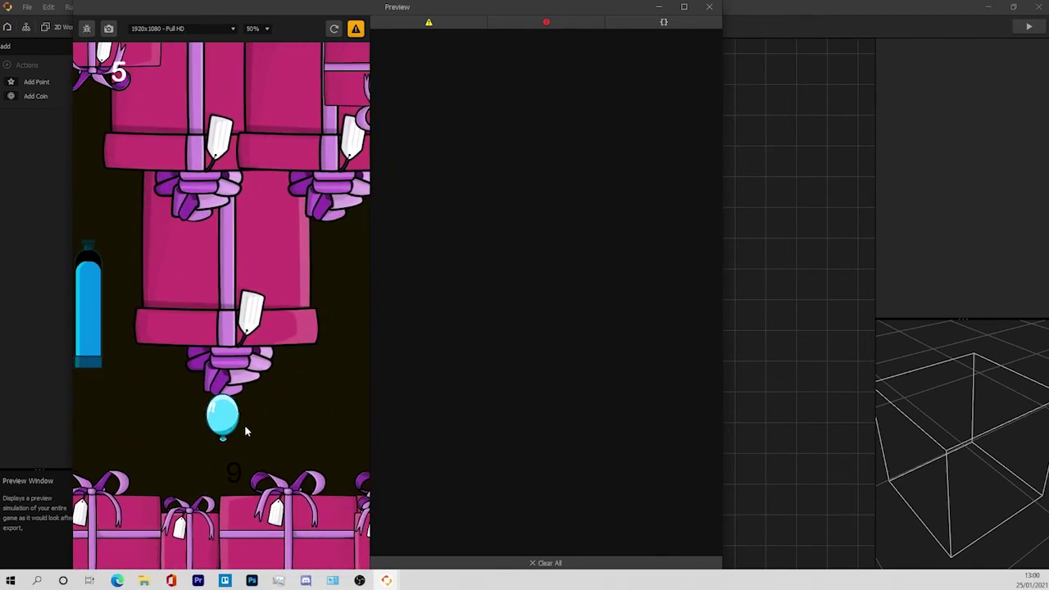
click(244, 425)
click(245, 427)
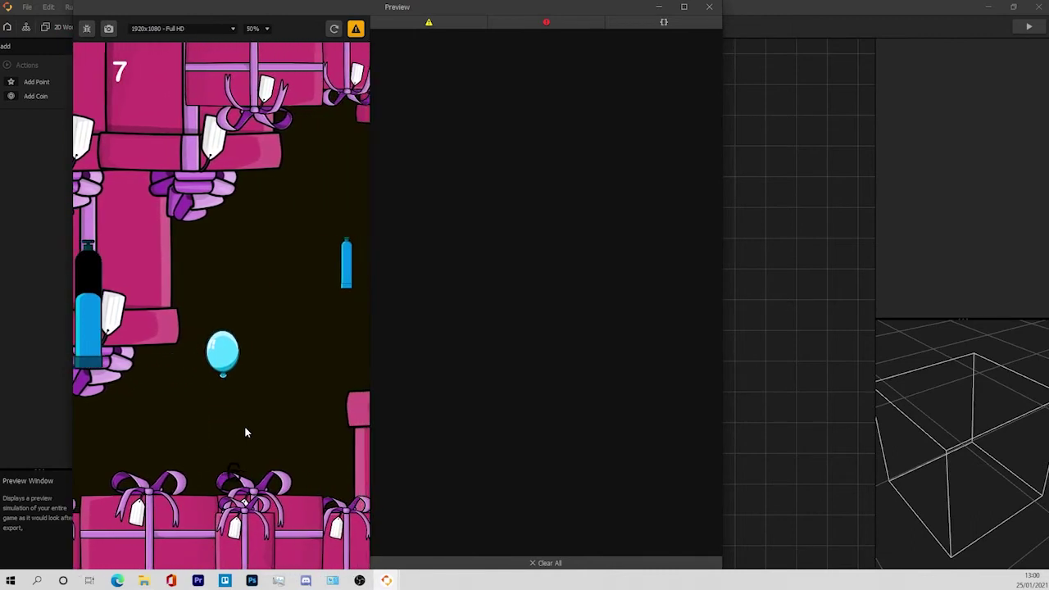
click(245, 427)
click(245, 425)
click(245, 426)
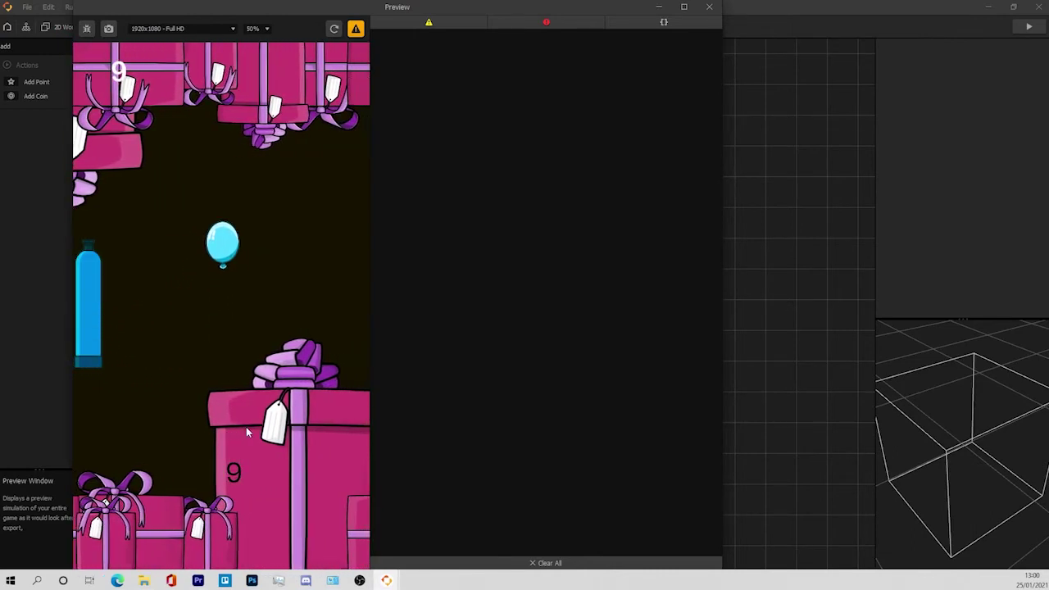
click(245, 426)
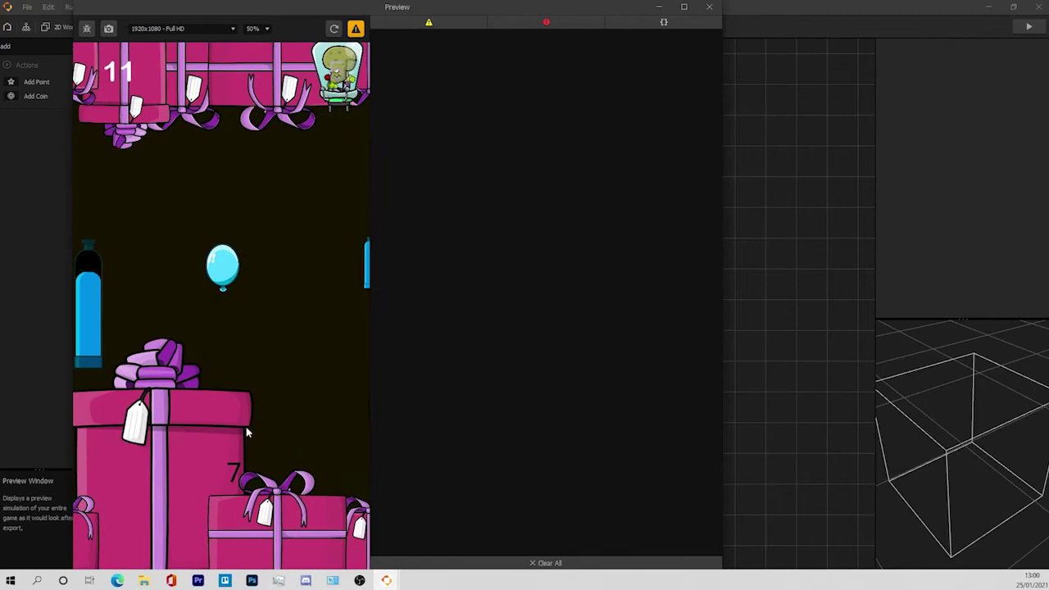
Continue the test round against the boss to check its movement and attacks, and close the preview once the round ends.
click(245, 427)
click(245, 426)
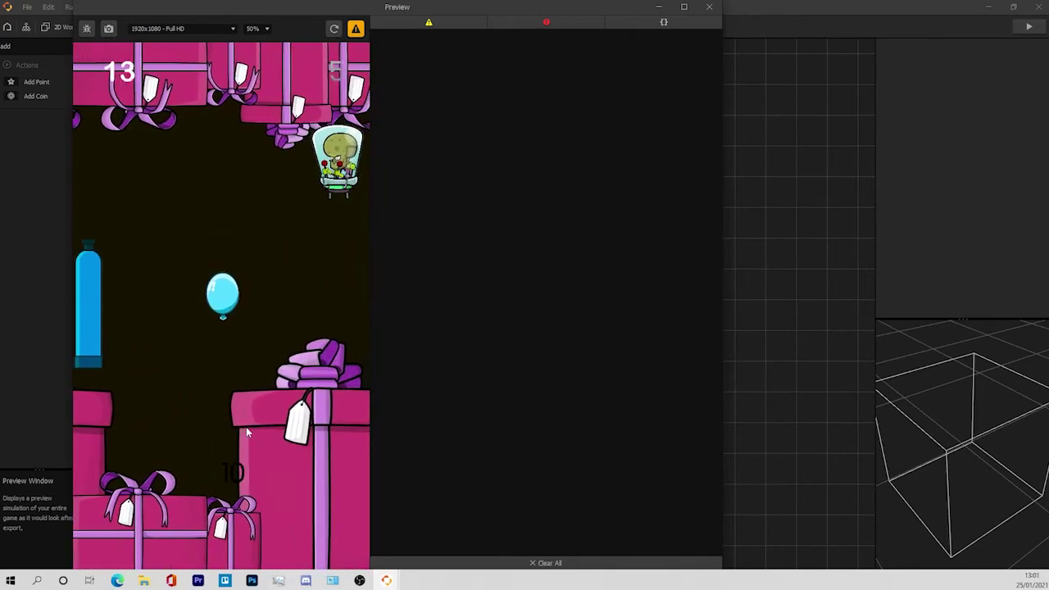
click(245, 426)
click(246, 426)
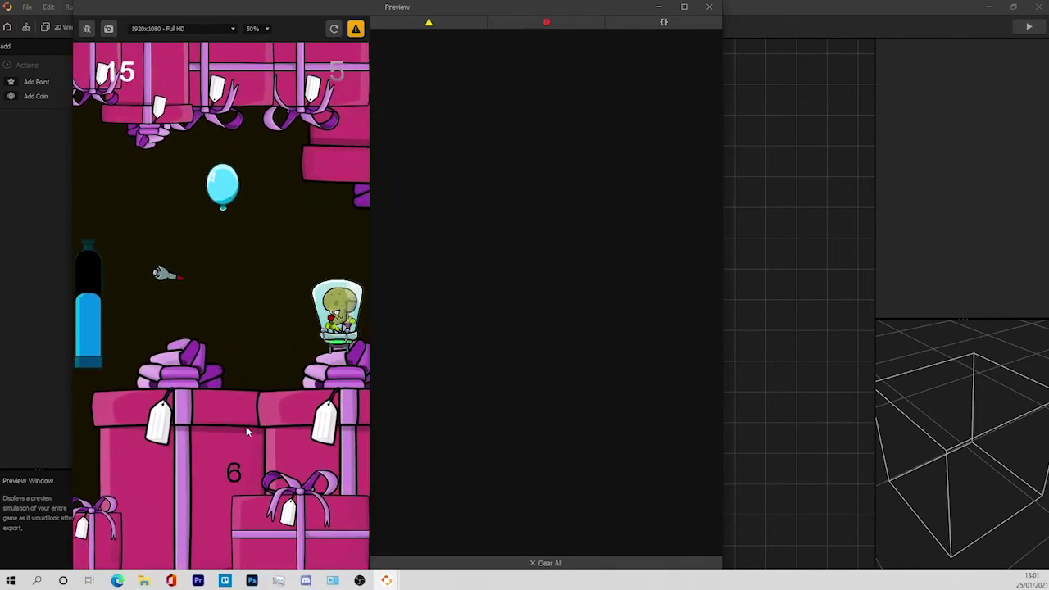
click(246, 426)
click(246, 426)
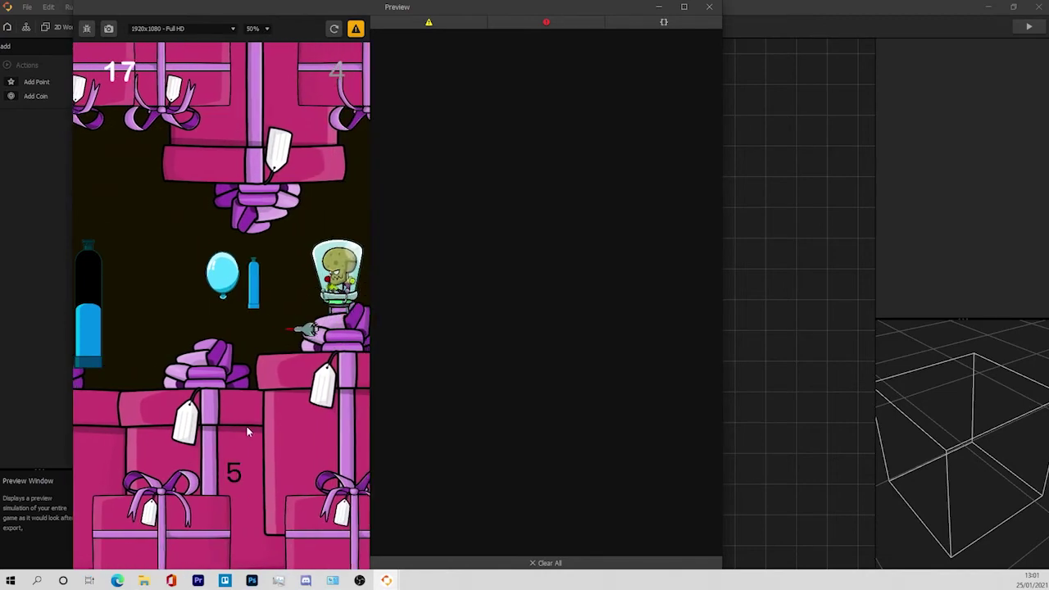
click(247, 429)
click(246, 429)
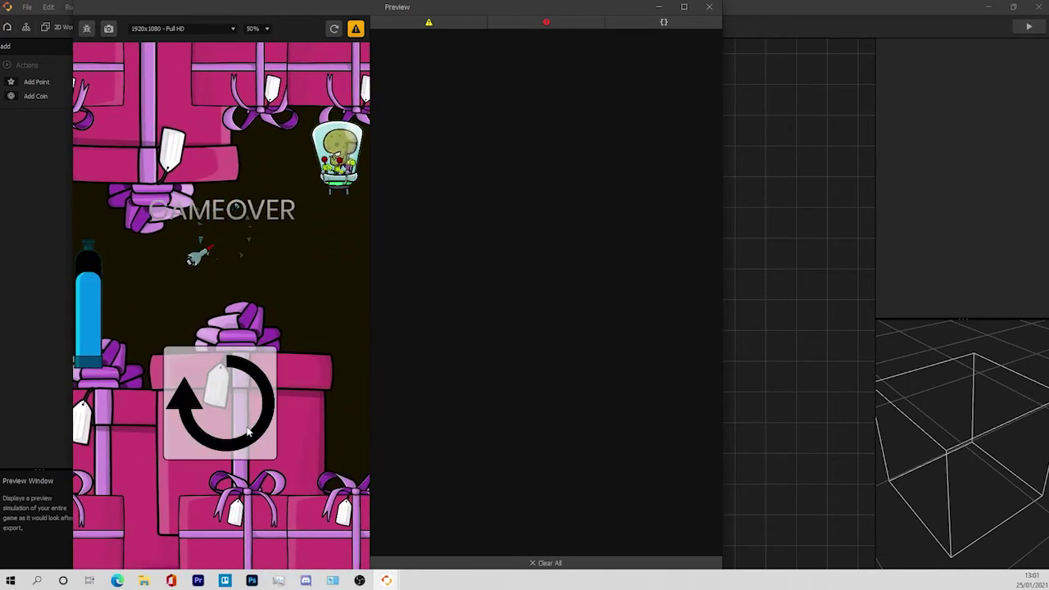
click(709, 7)
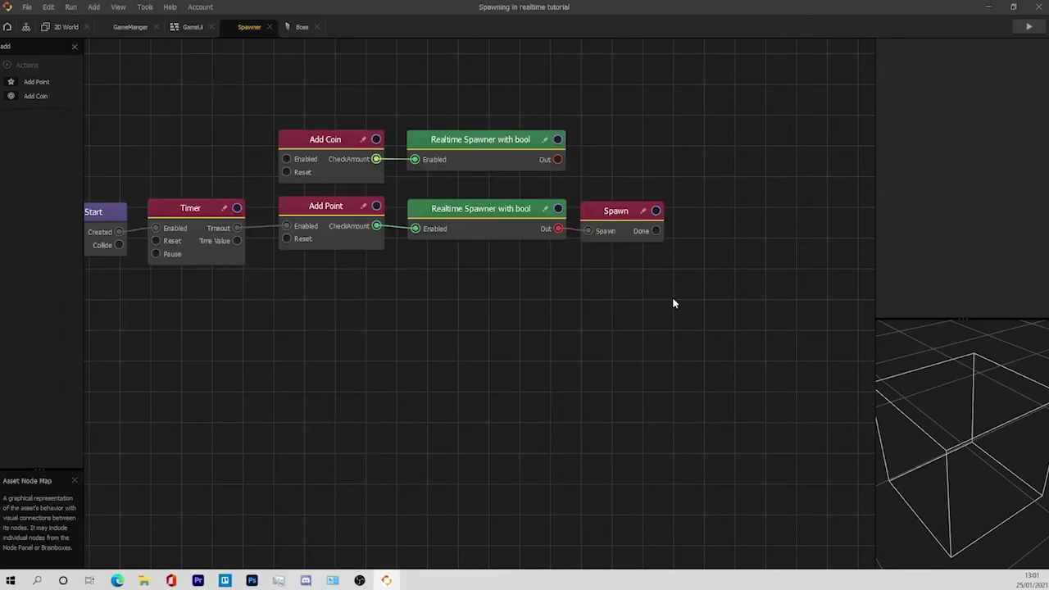